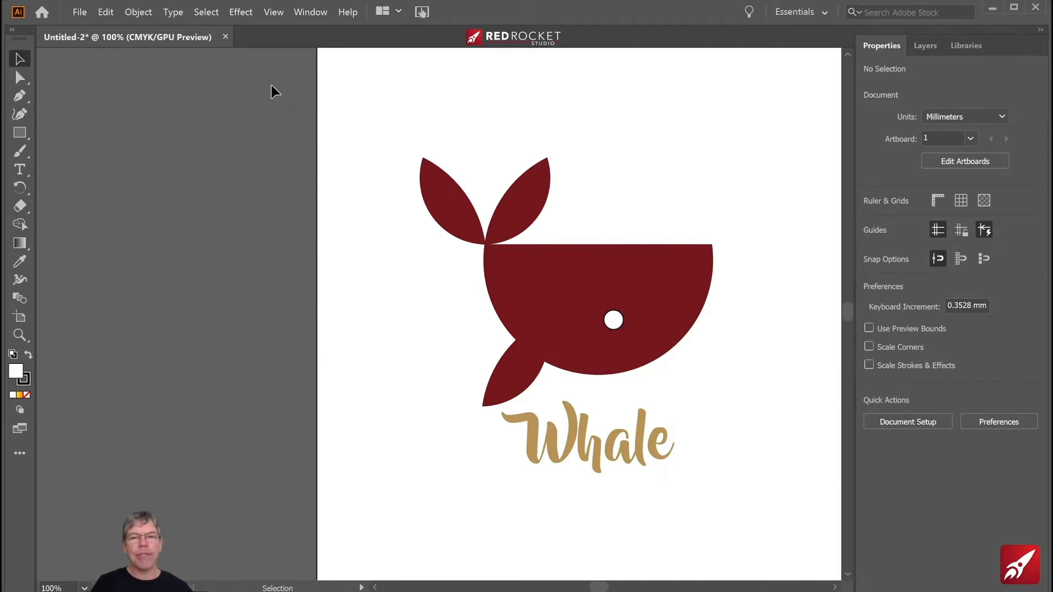
- Examine the finished whale logo and the outlined circles and rectangle it is constructed from
key(space)
drag(585, 120, 278, 120)
drag(637, 156, 479, 157)
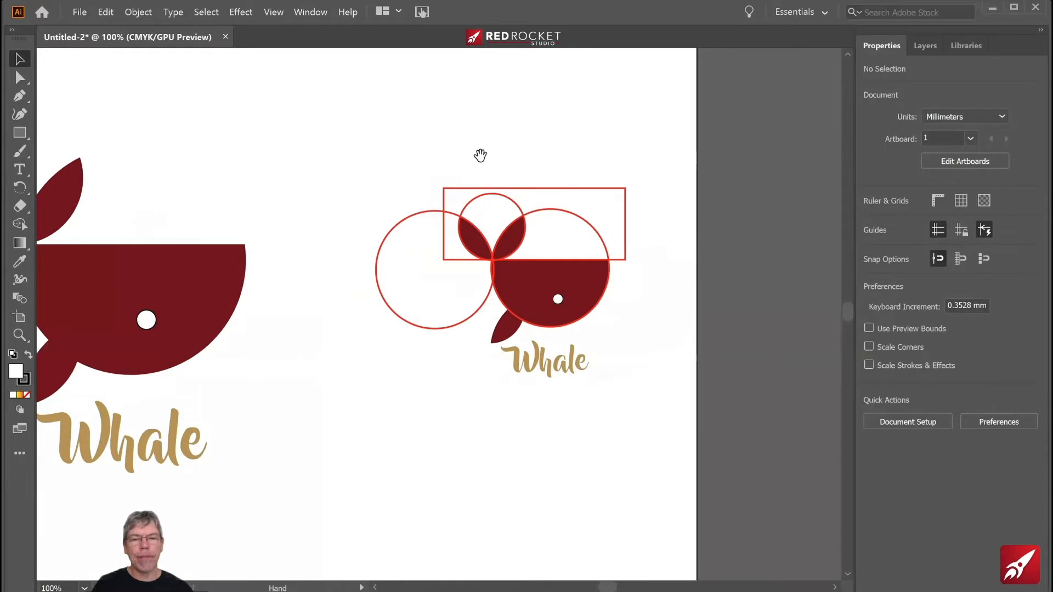
click(554, 273)
click(616, 294)
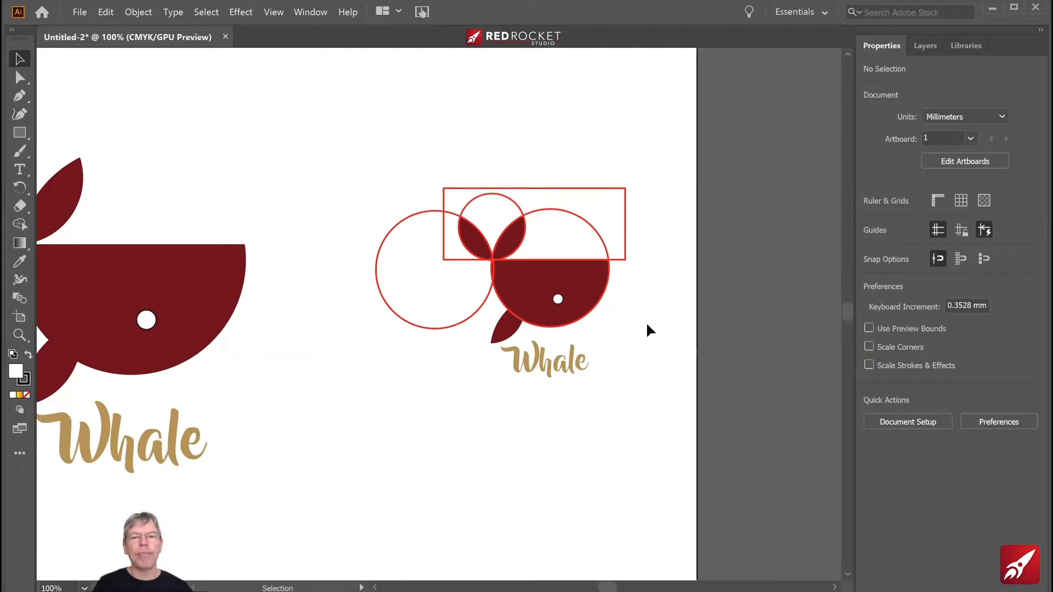
- Draw a circle about 62 mm in diameter on an empty part of the artboard and duplicate it to its left
drag(562, 409, 658, 189)
drag(602, 354, 694, 136)
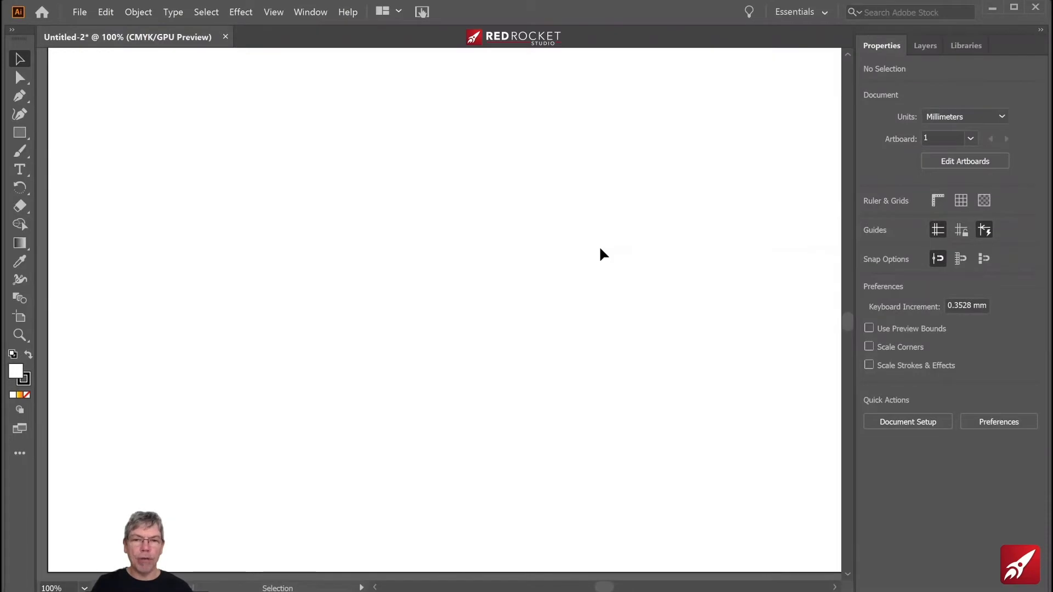
drag(20, 133, 72, 156)
drag(450, 177, 699, 411)
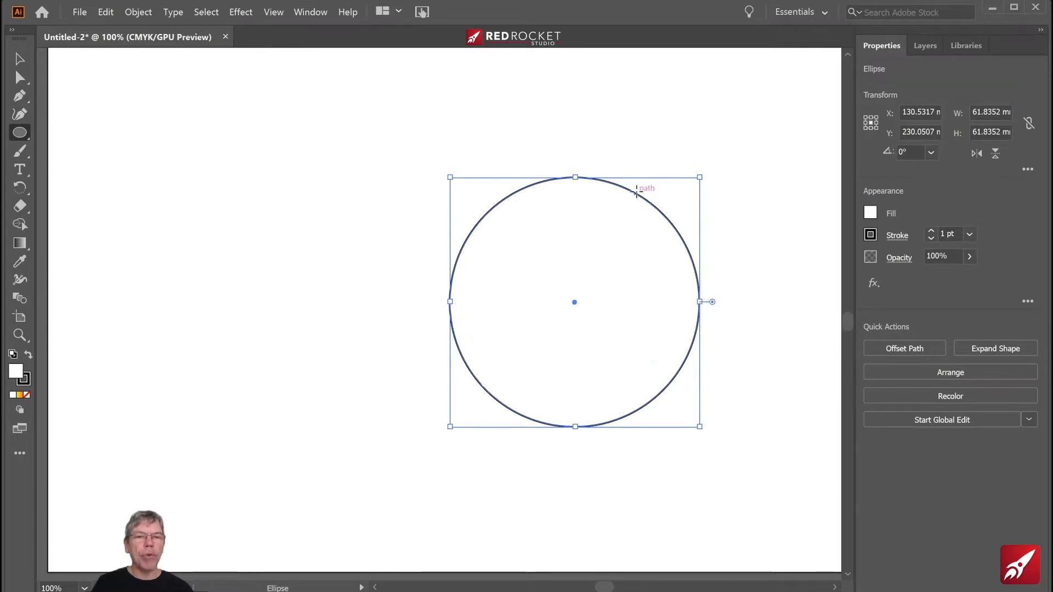
click(20, 60)
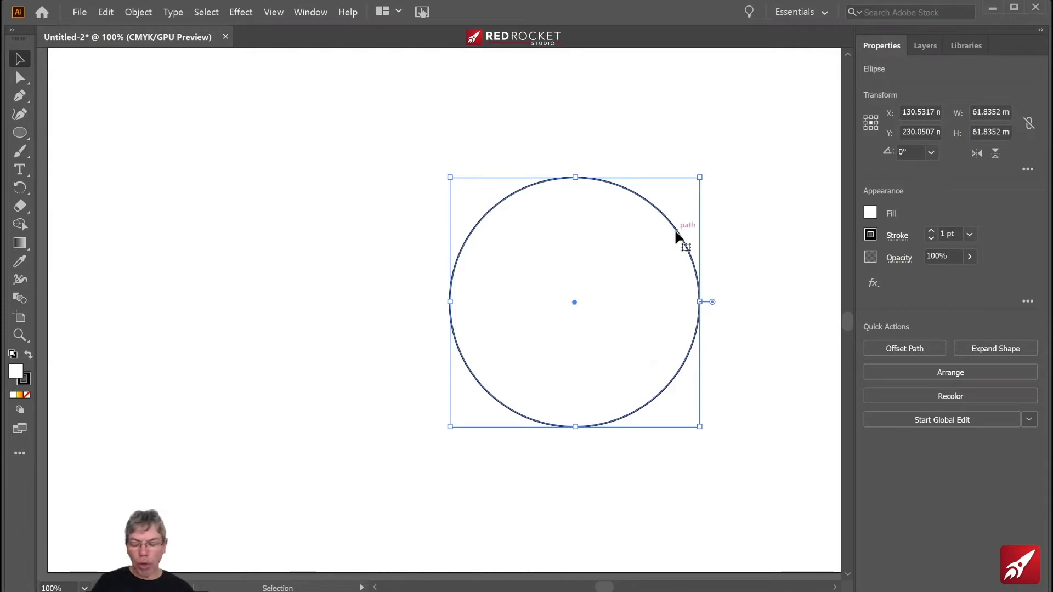
drag(676, 235, 243, 153)
click(243, 154)
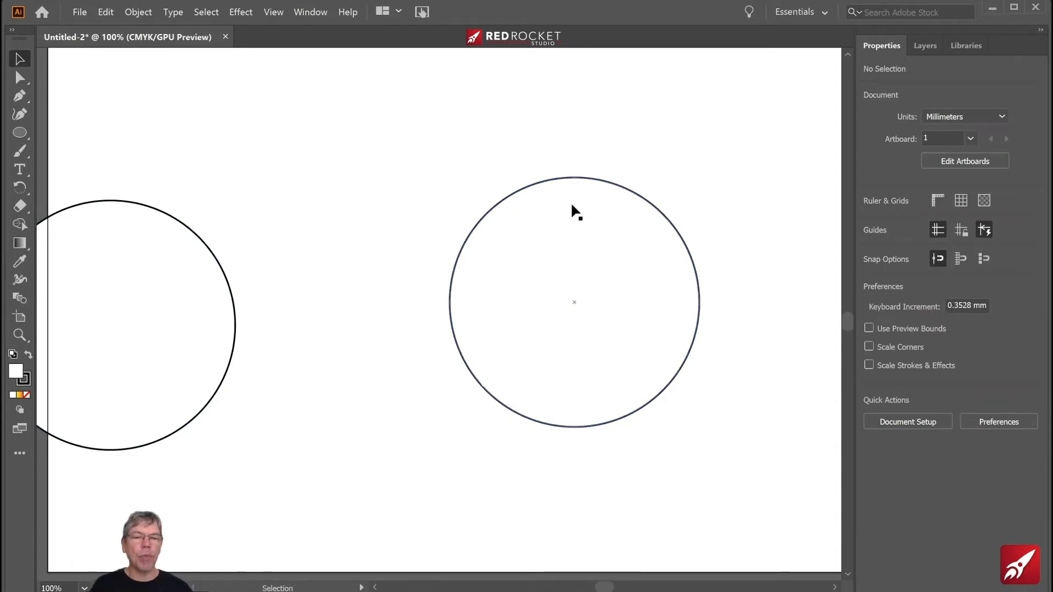
- Draw a rectangle about 86 × 47 mm covering the right circle's upper half, with its lower edge through the circle's centre
drag(20, 137, 65, 132)
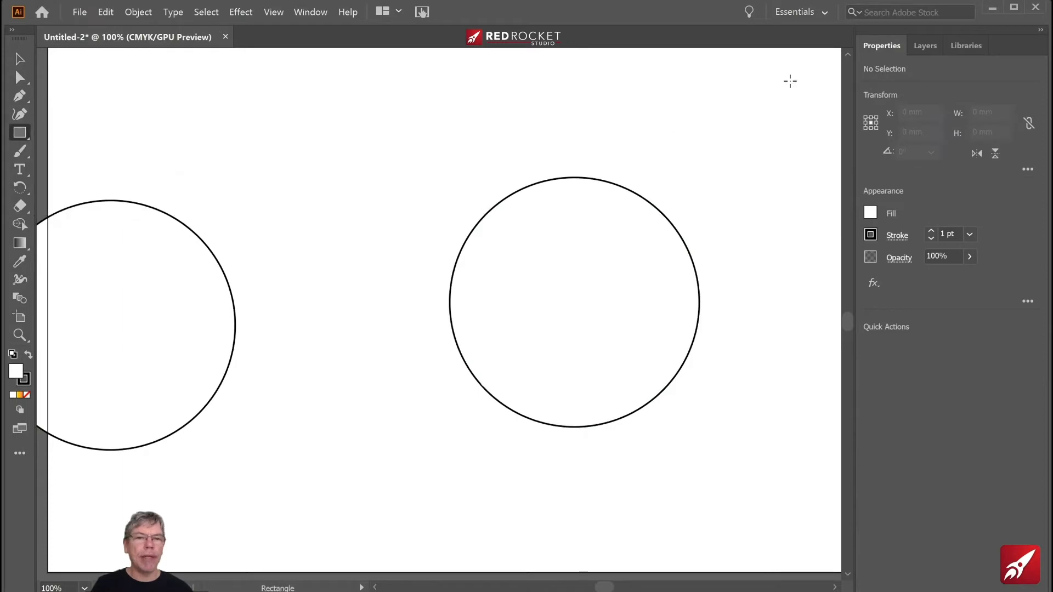
mouse_move(774, 113)
mouse_down()
mouse_move(534, 221)
mouse_move(426, 305)
mouse_up()
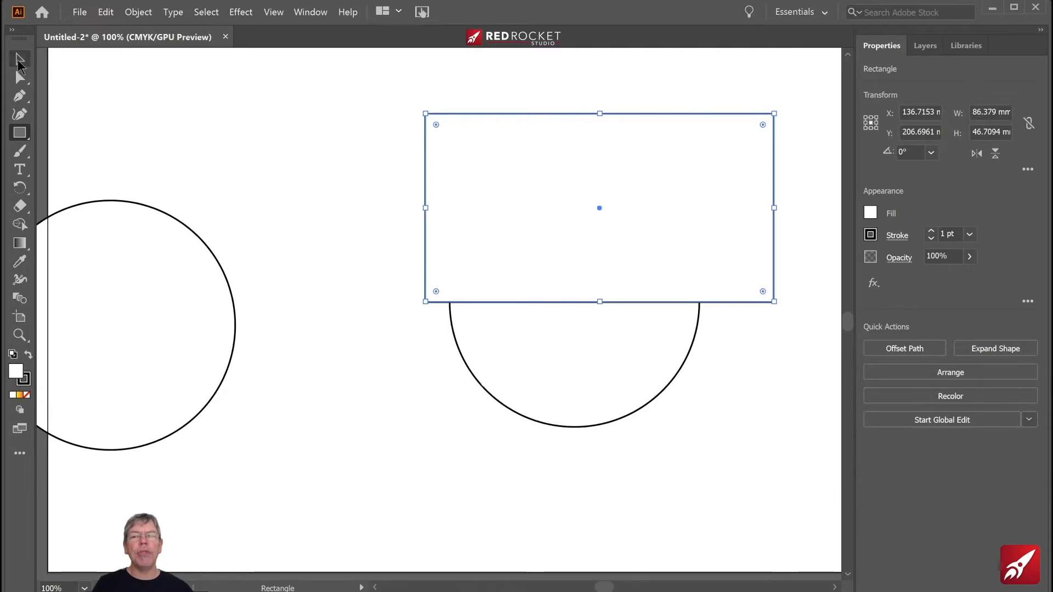
click(20, 59)
- Select the rectangle and the right circle together and set their fill to None
drag(358, 196, 573, 399)
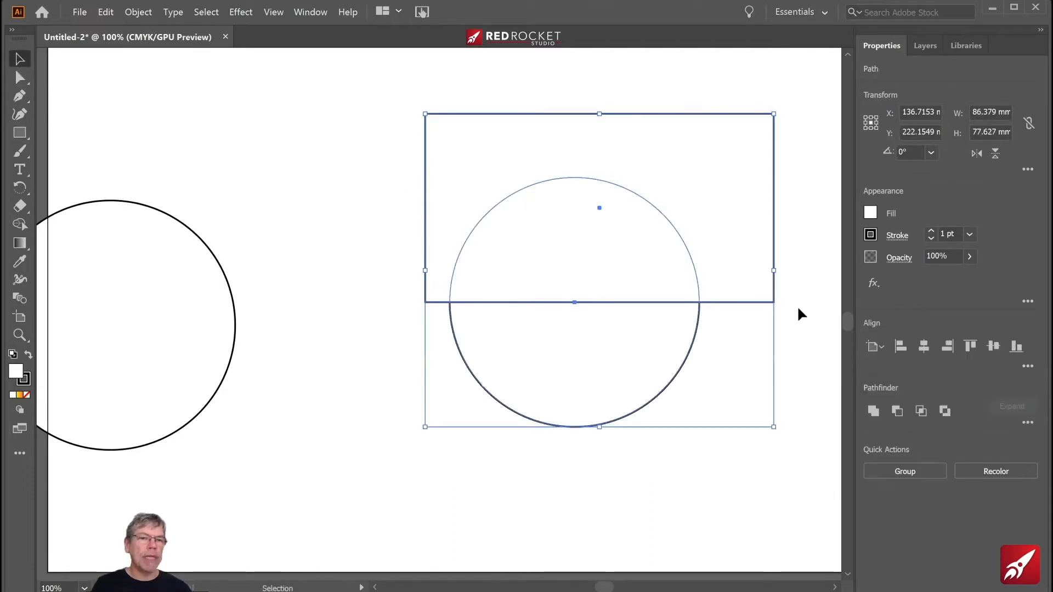
click(871, 213)
click(703, 268)
click(371, 150)
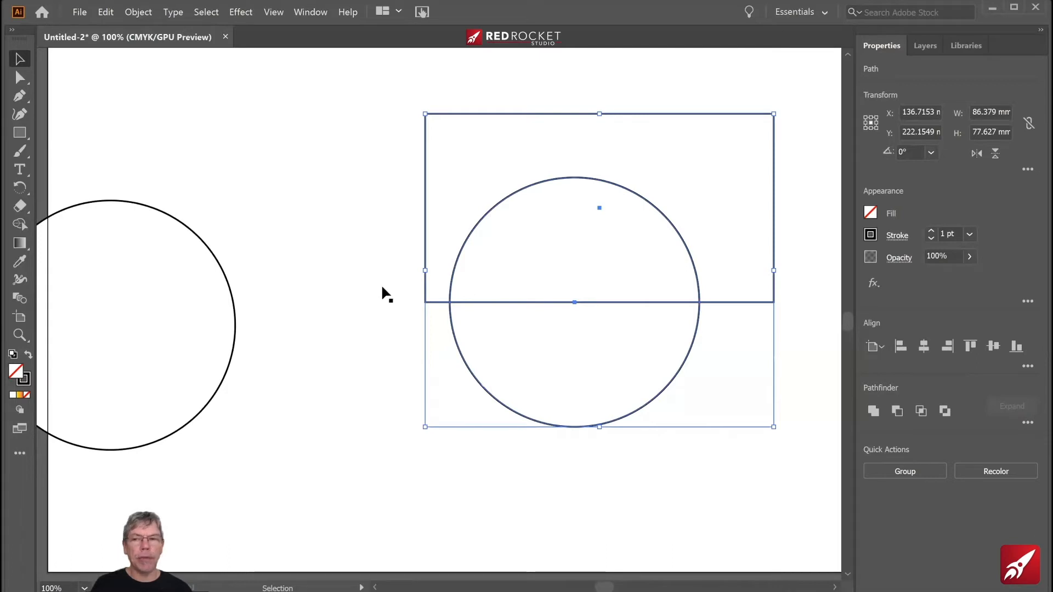
- Draw a circle about 32 mm in diameter and place its lowest point on the right large circle's leftmost point
drag(20, 132, 87, 152)
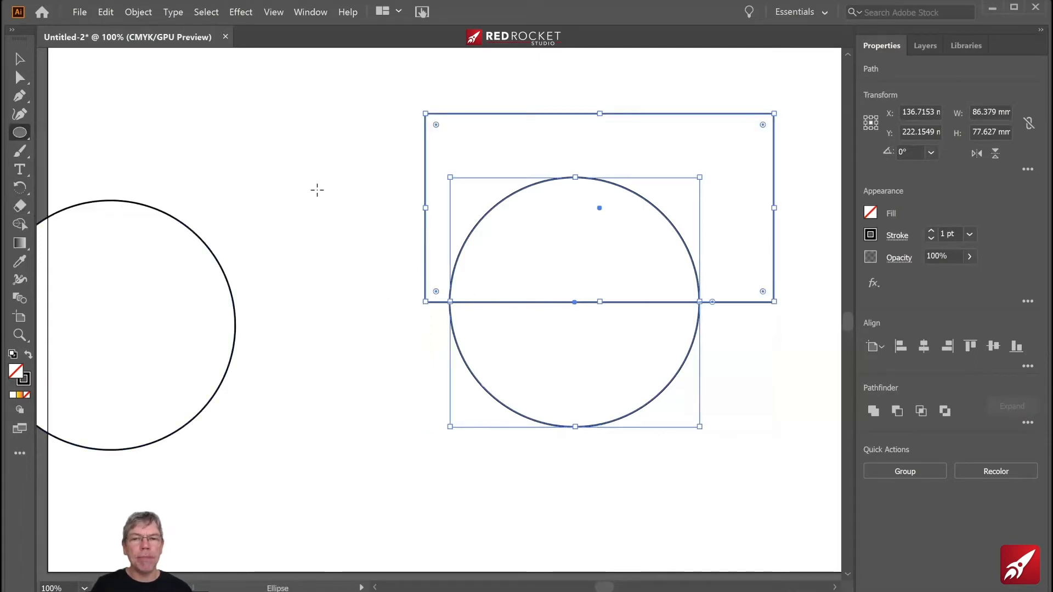
drag(296, 145, 426, 273)
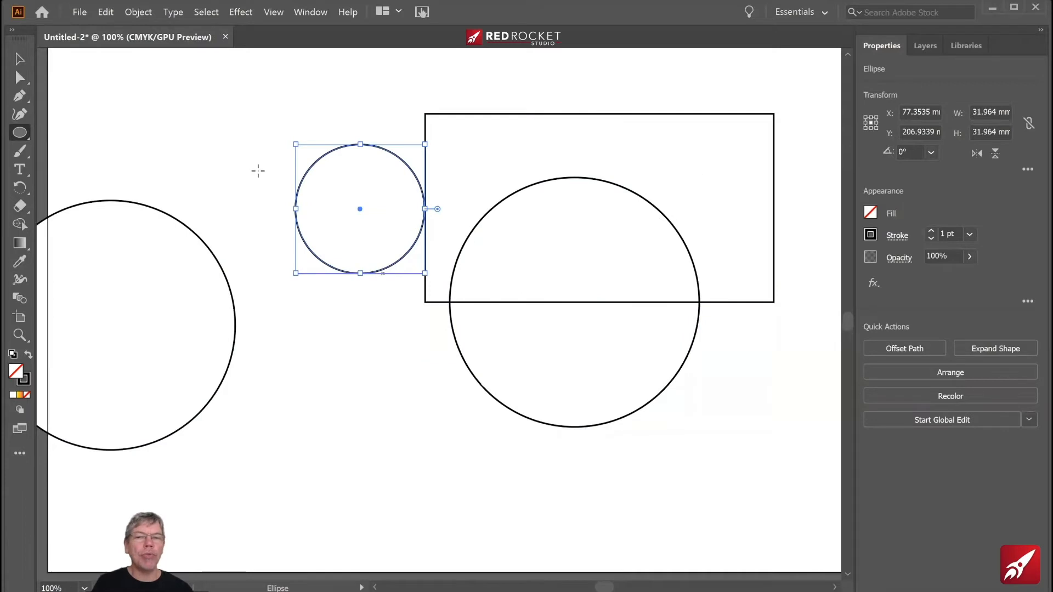
click(19, 58)
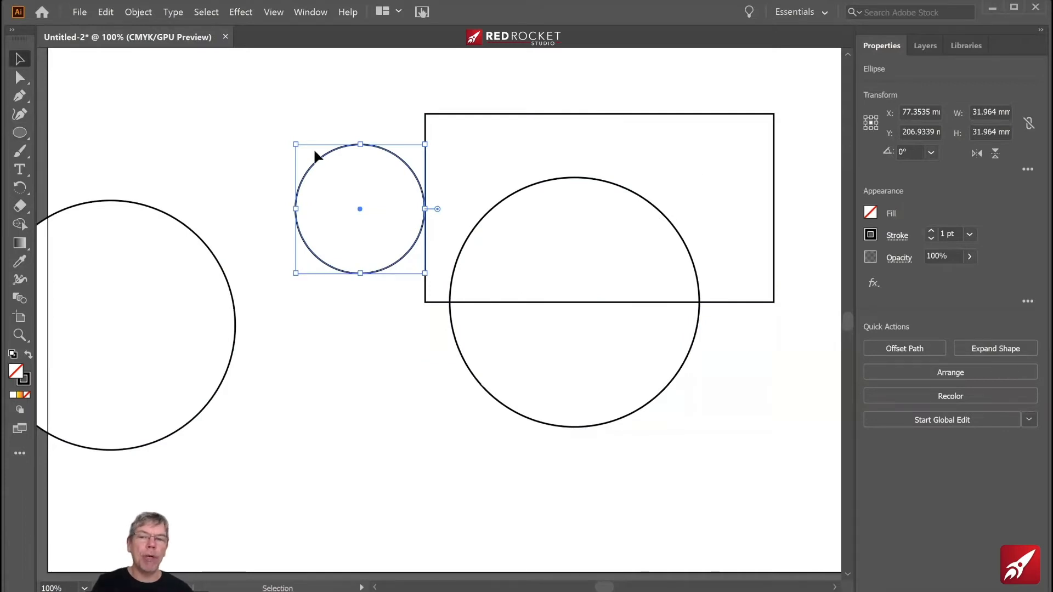
drag(334, 167, 406, 187)
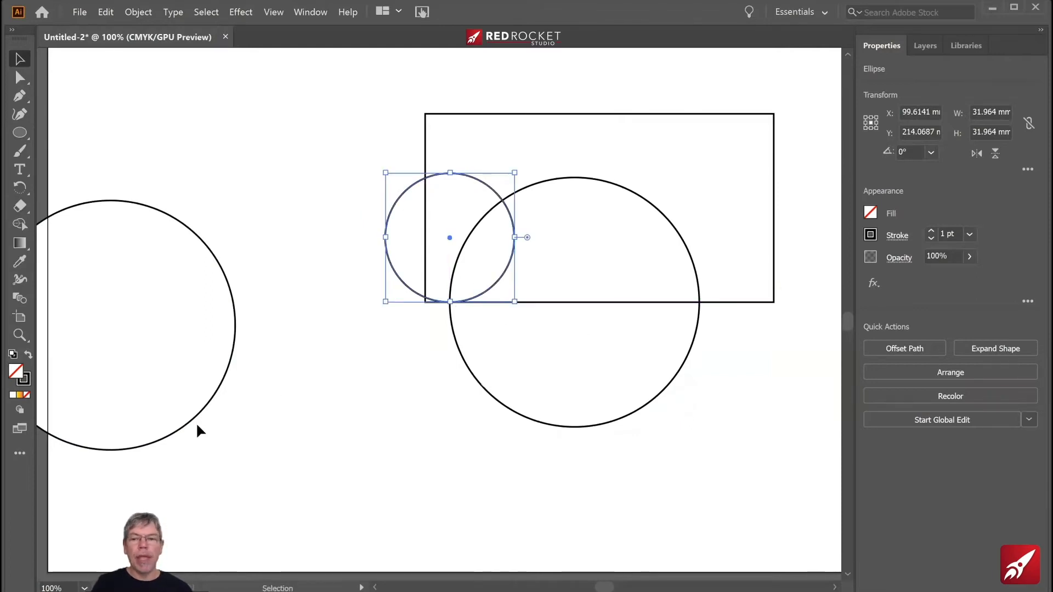
- Move the left large circle level with the right one so they touch where the small circle meets the rectangle's lower edge
drag(184, 427, 395, 405)
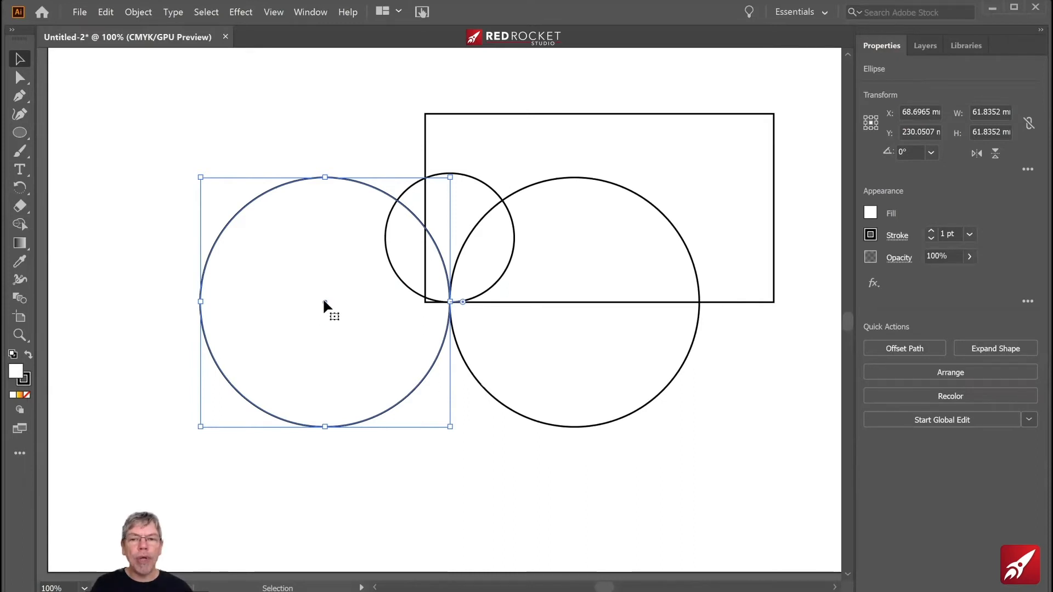
drag(323, 324, 322, 302)
click(465, 505)
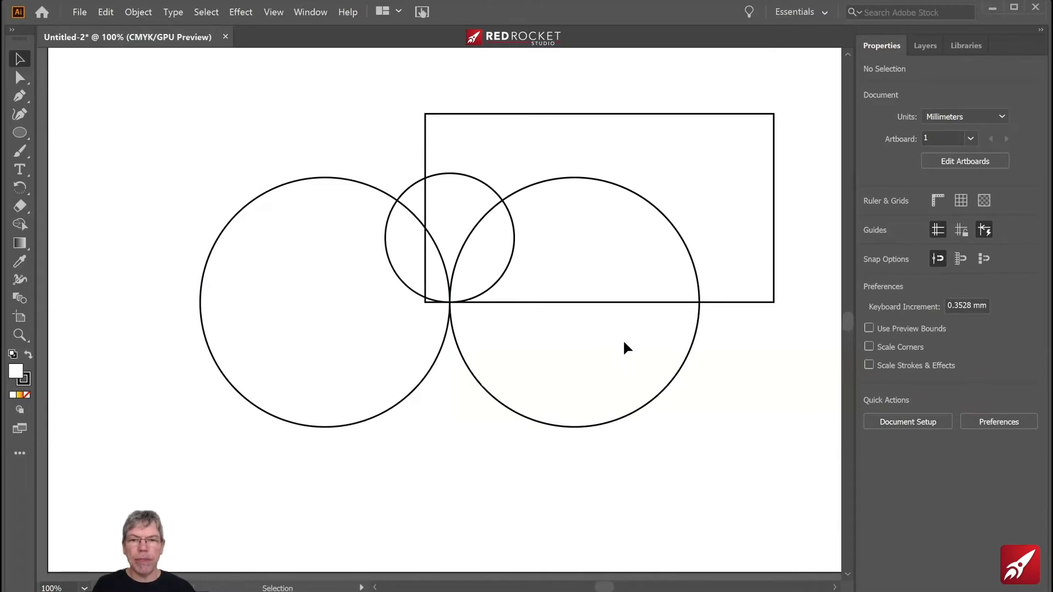
- Select all shapes and remove the excess regions with Shape Builder, leaving the half-circle body and two leaf-shaped tail fins
drag(518, 288, 560, 332)
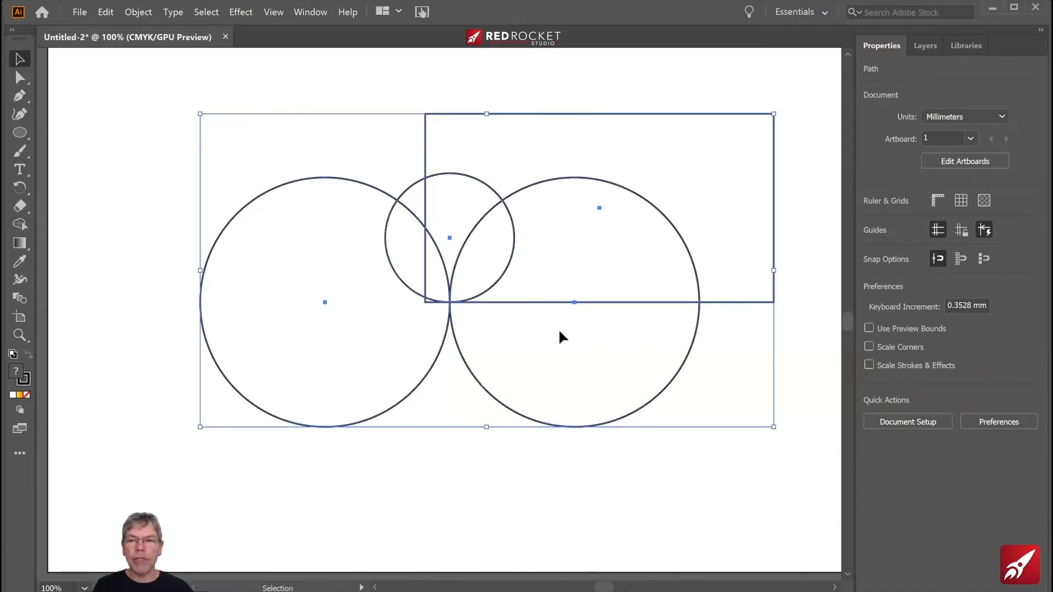
click(20, 224)
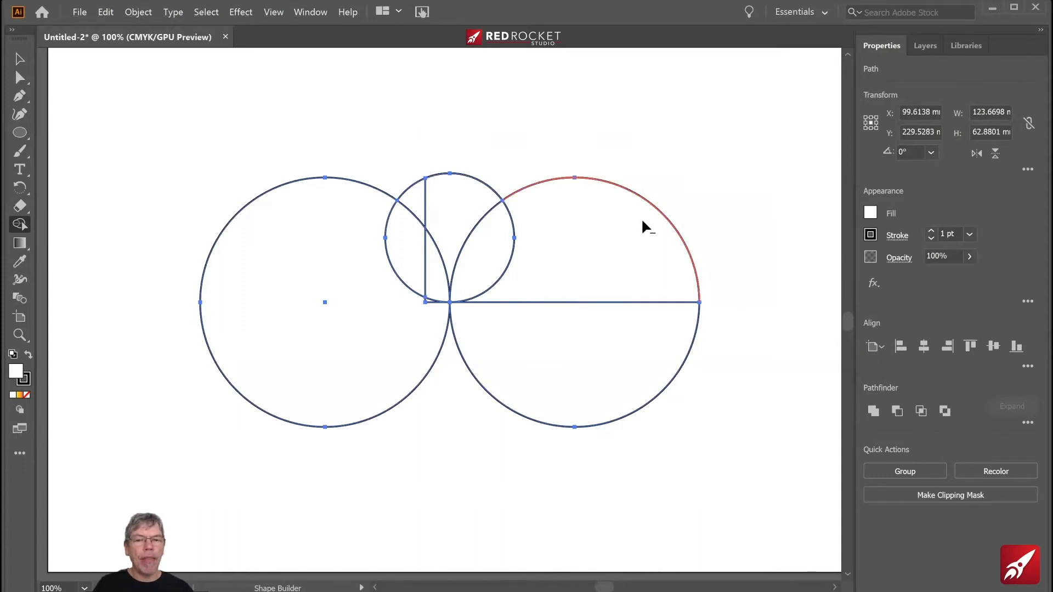
alt+click(674, 193)
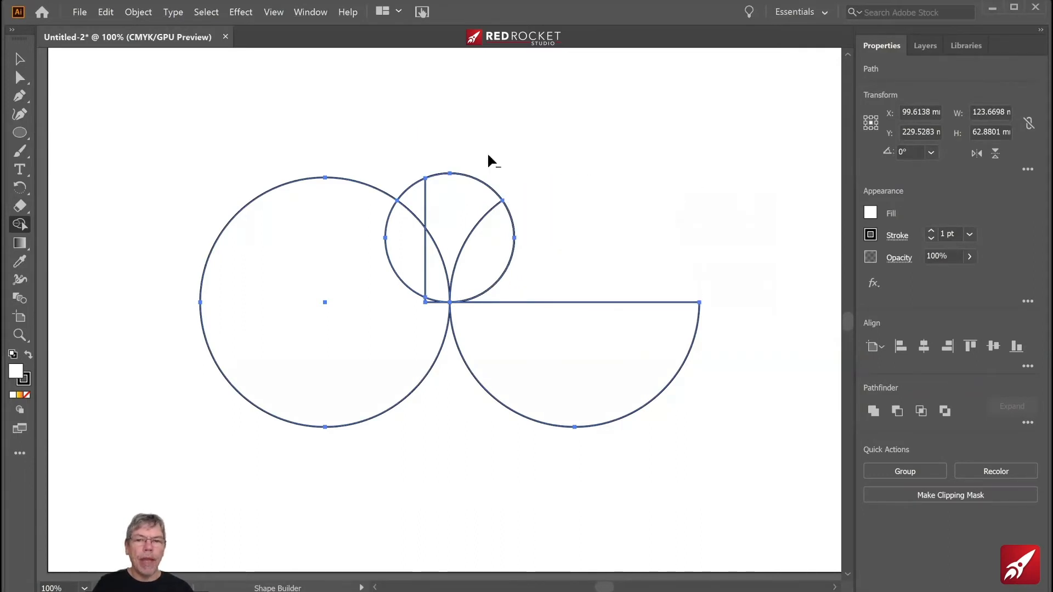
alt+click(453, 196)
alt+click(418, 202)
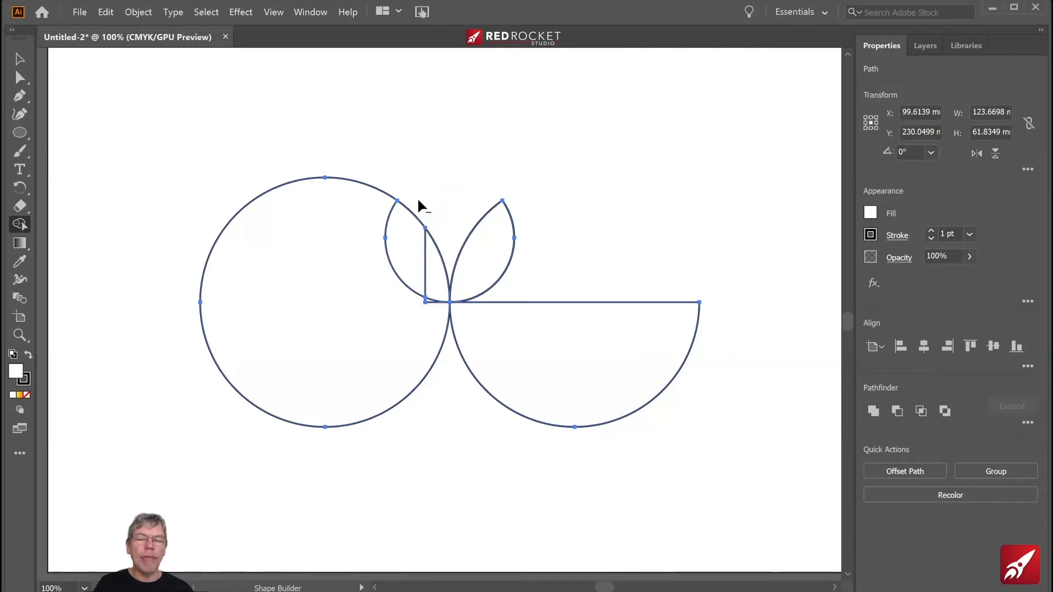
alt+click(250, 284)
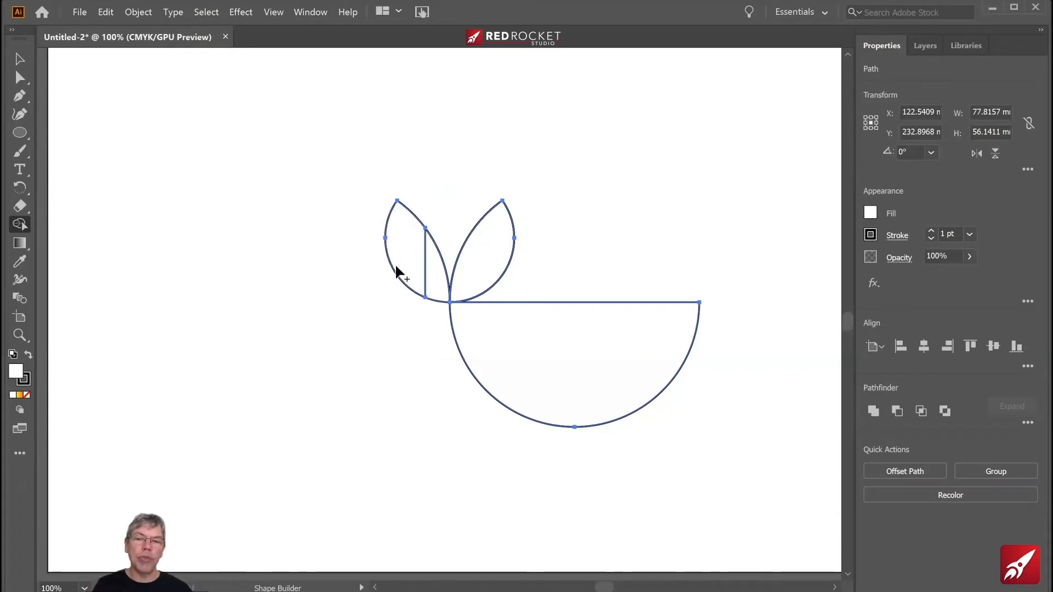
- Merge the two pieces of the left tail fin with Shape Builder and check the point where the fins meet the body
mouse_move(404, 229)
mouse_down()
mouse_move(429, 277)
mouse_move(294, 419)
mouse_up()
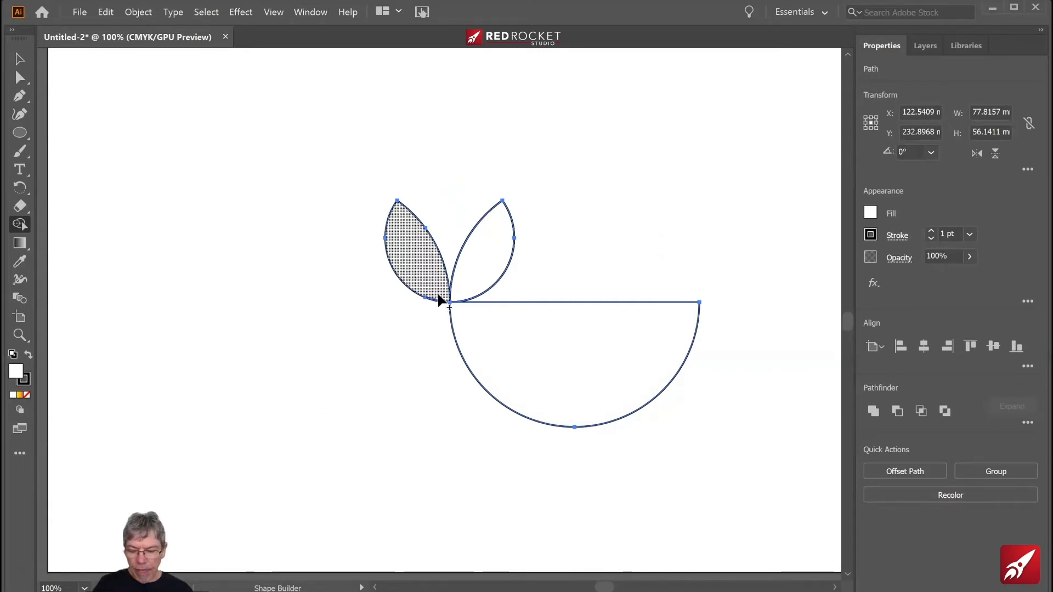
key(ctrl+equal)
key(ctrl+equal)
key(ctrl+equal)
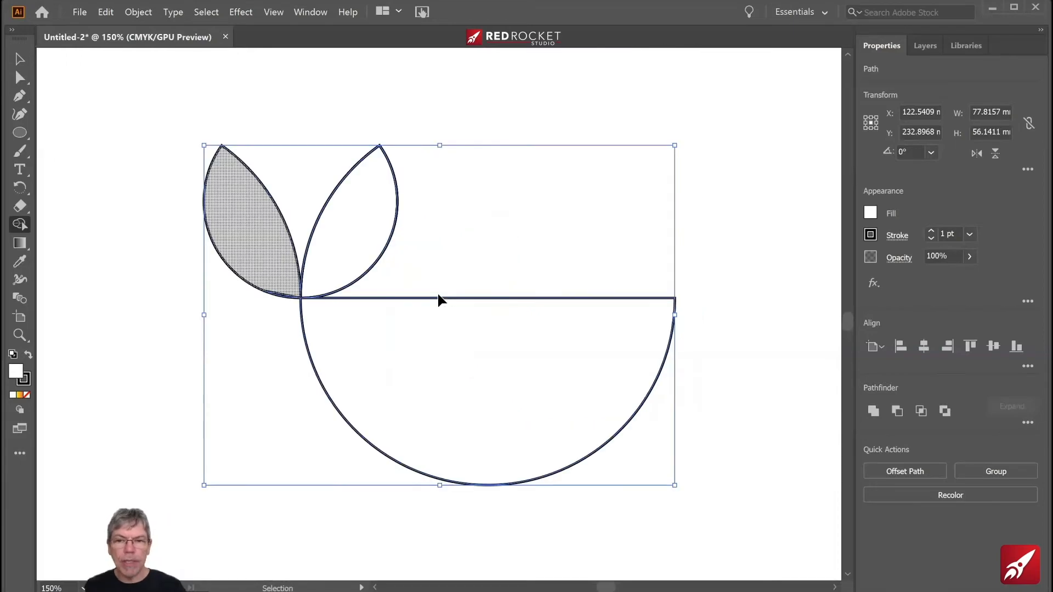
key(ctrl+equal)
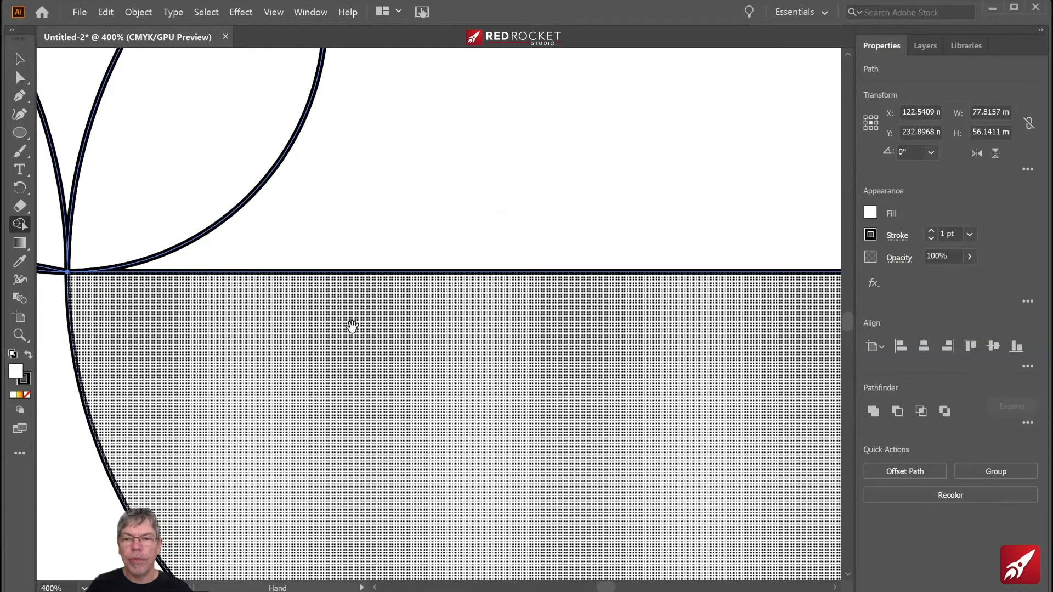
key(space)
drag(478, 345, 676, 370)
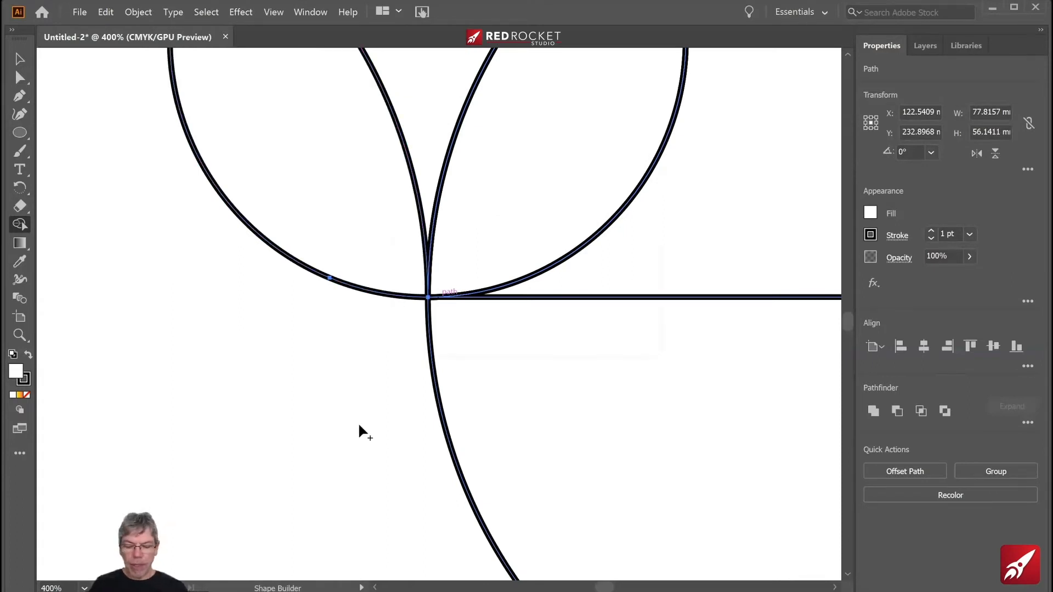
key(ctrl+1)
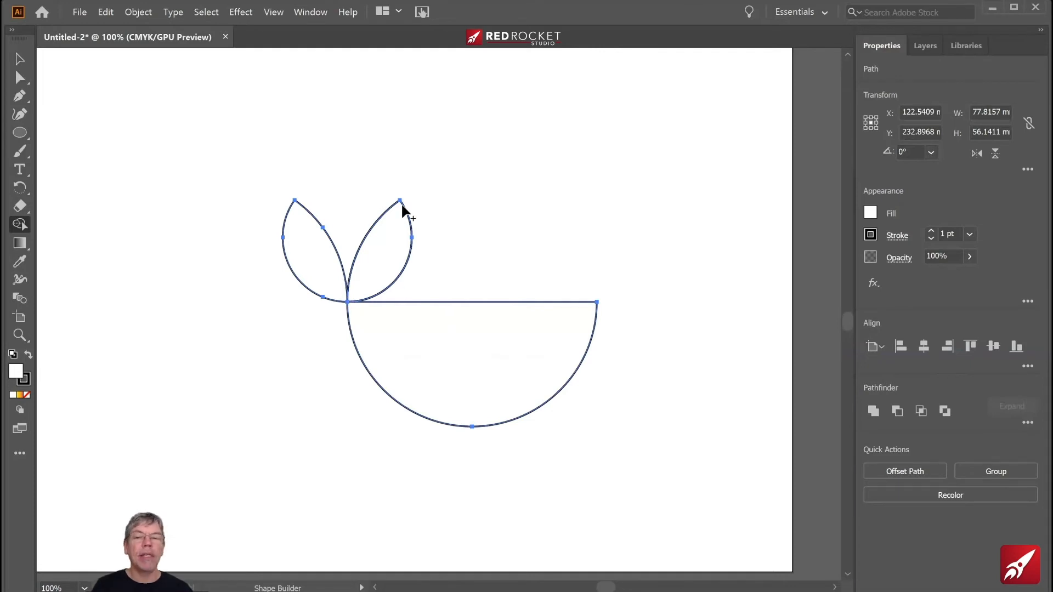
- Draw a circle about 35 mm in diameter left of the tail and duplicate it up and to the left, overlapping the original
click(20, 133)
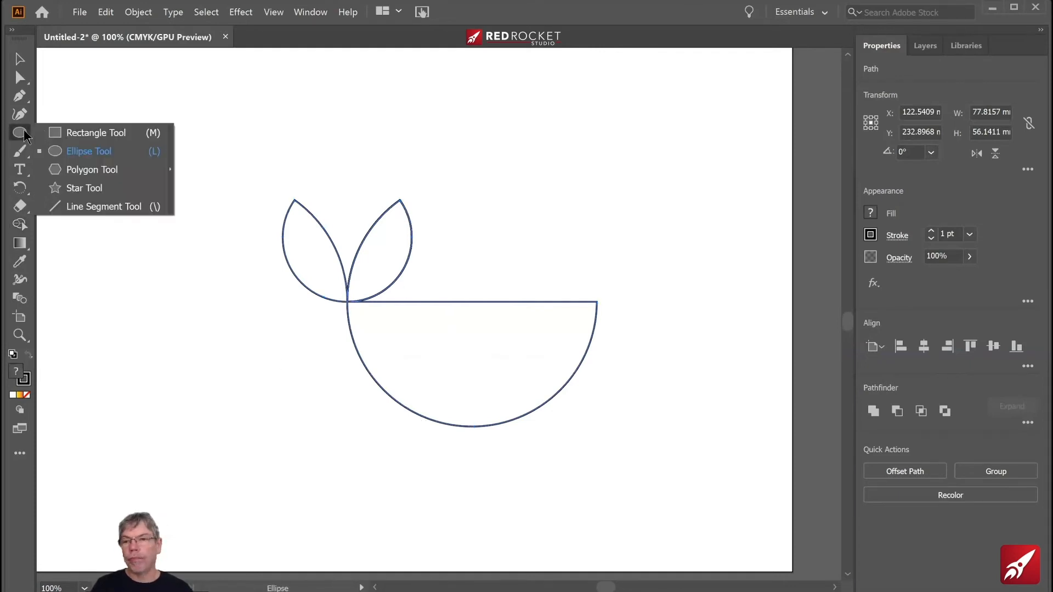
click(88, 151)
drag(123, 129, 265, 271)
key(v)
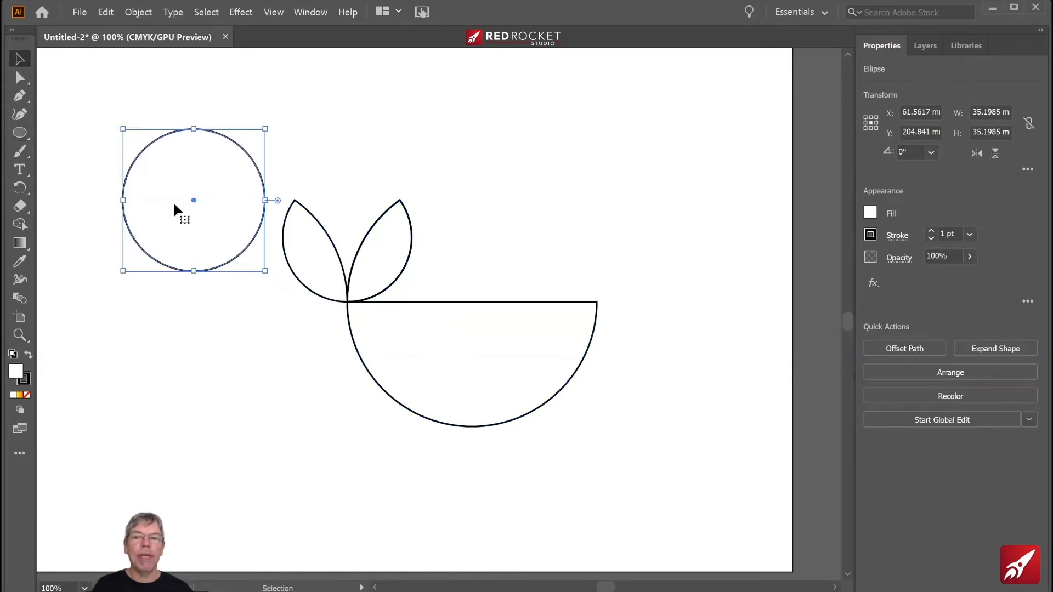
drag(192, 199, 122, 153)
- Remove the outer parts of the two overlapping circles with Shape Builder, keeping only the leaf-shaped overlap
drag(166, 190, 165, 193)
key(shift+m)
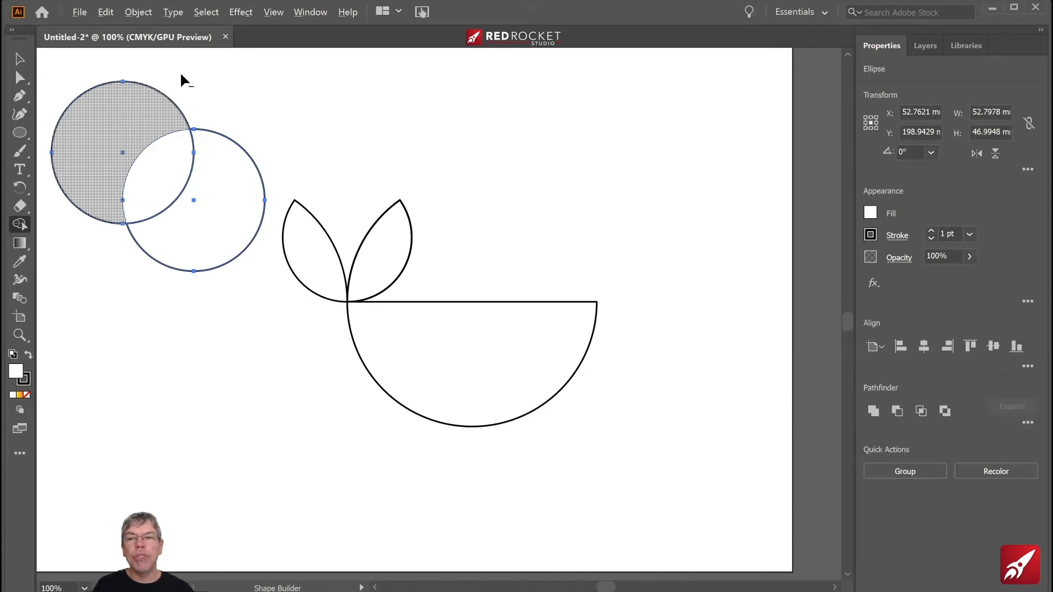
alt+click(121, 138)
alt+click(224, 189)
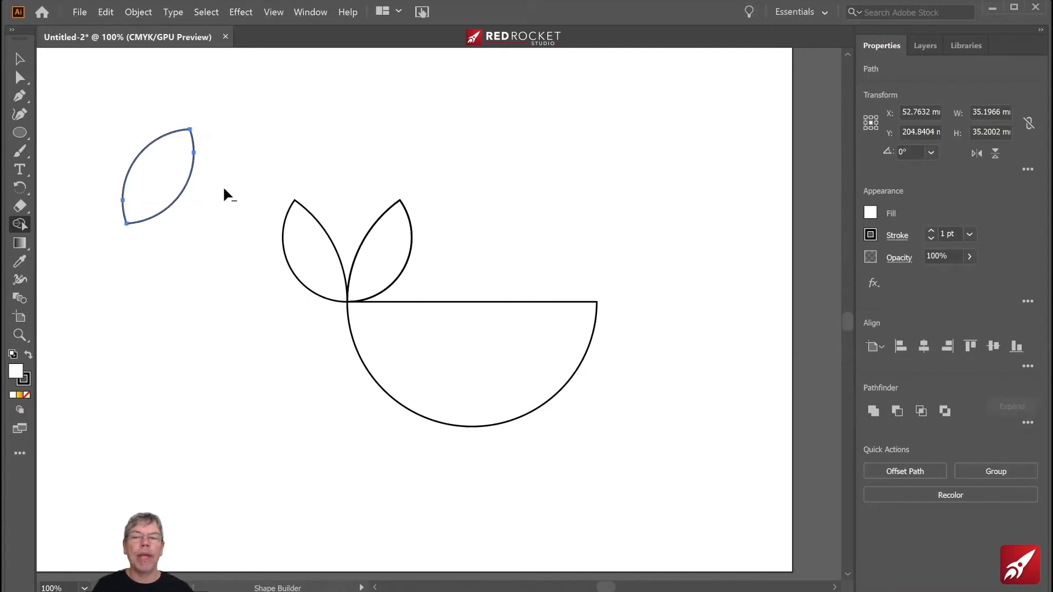
key(v)
click(122, 183)
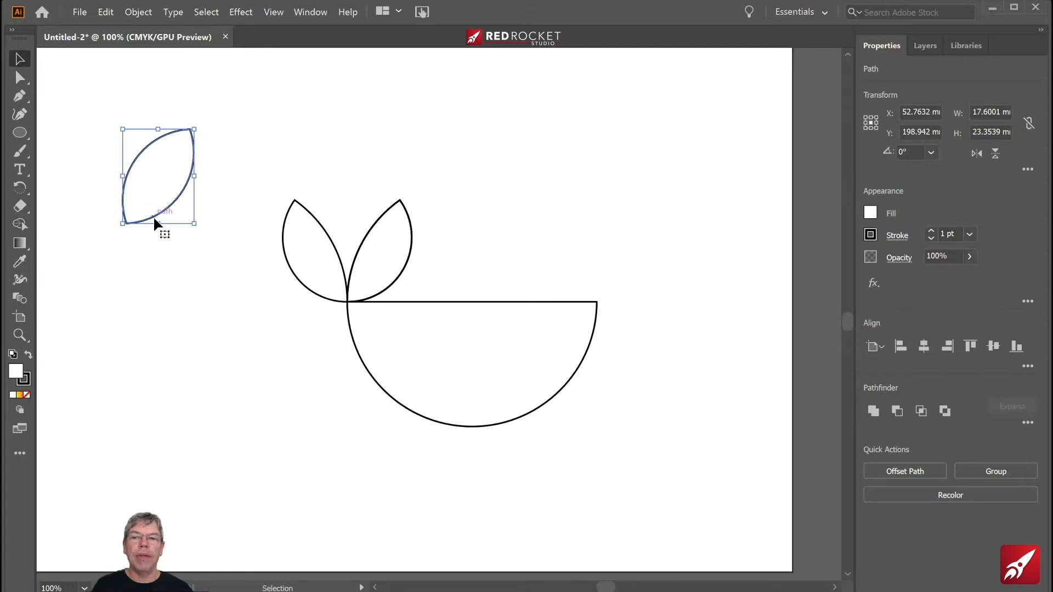
- Move the leaf shape onto the lower left of the whale's body and merge the two with Shape Builder
drag(150, 211, 394, 375)
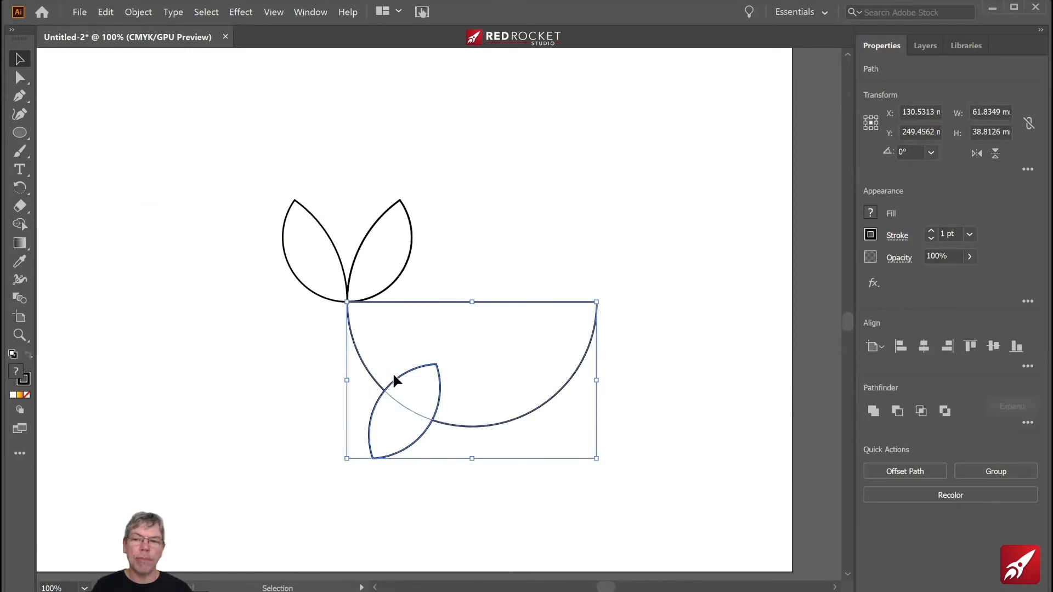
click(20, 225)
mouse_move(384, 436)
mouse_down()
mouse_move(458, 350)
mouse_move(501, 397)
mouse_up()
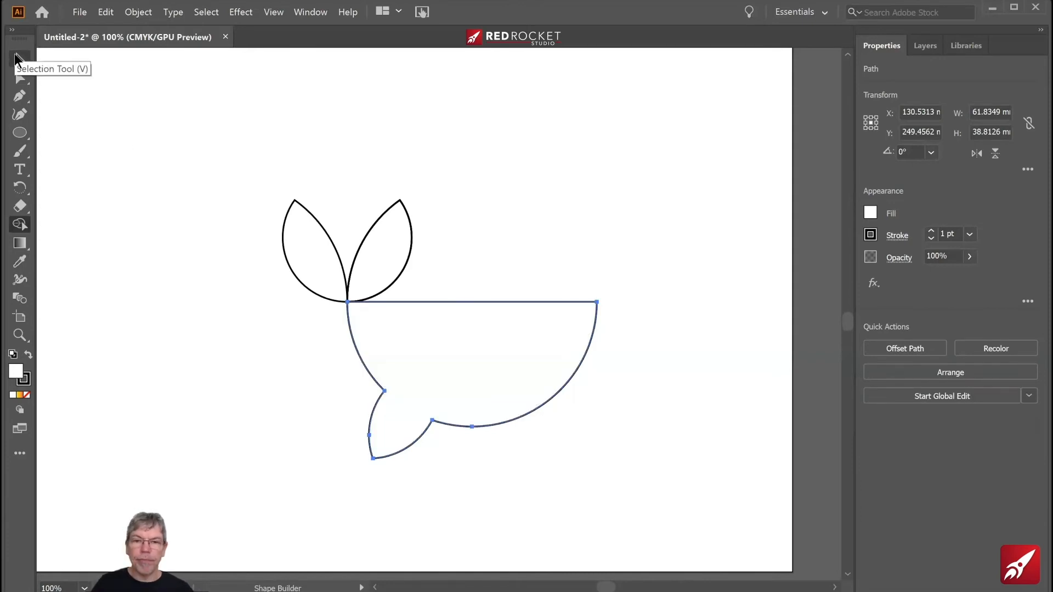
- Undo the side fin's merge, placement and construction, back to the body with its two tail fins
key(ctrl+z)
key(ctrl+z)
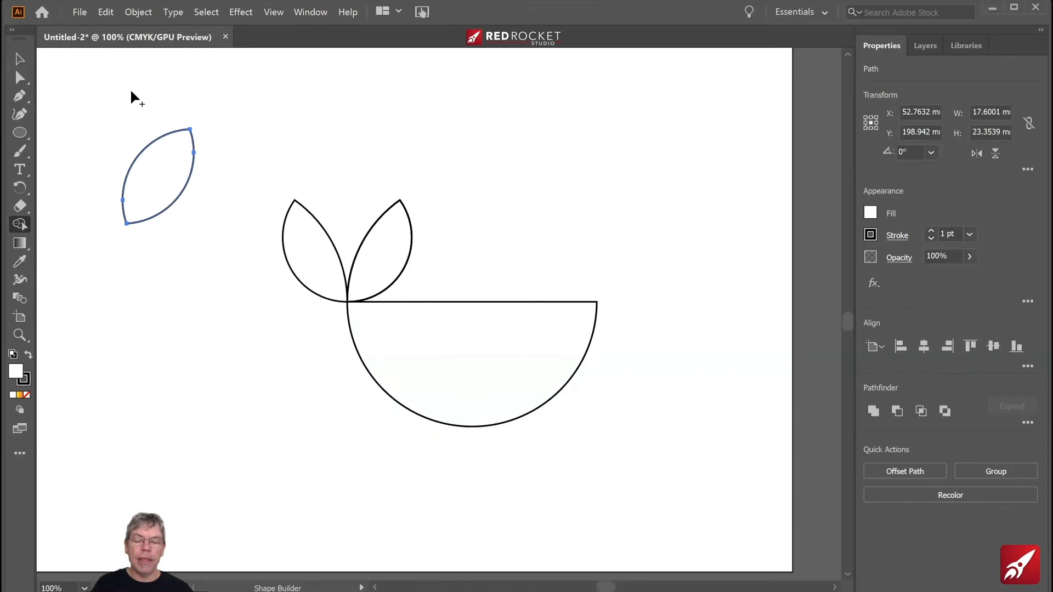
key(ctrl+z)
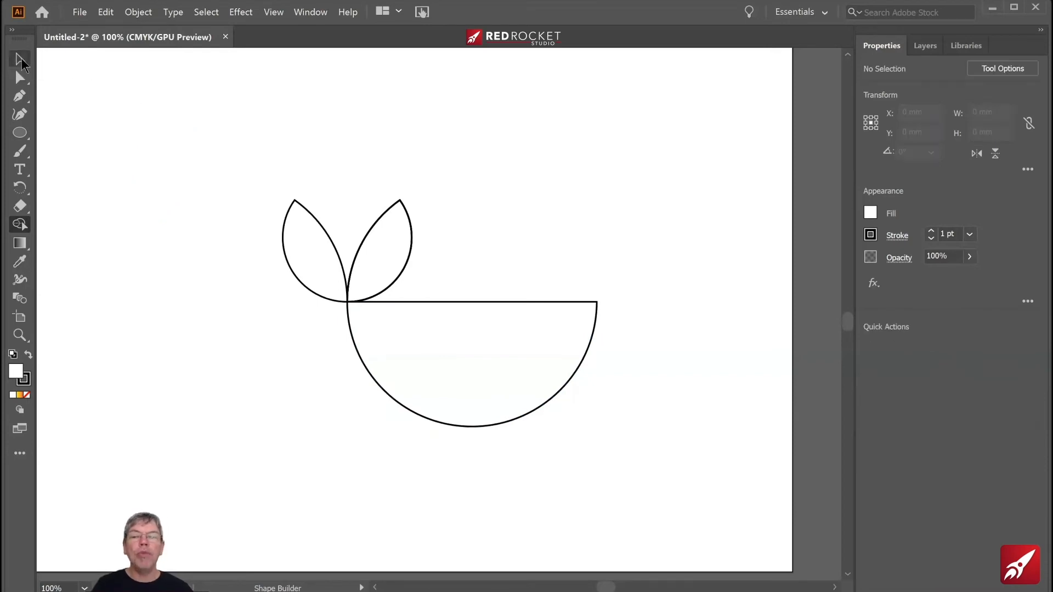
- Copy the right tail fin onto the lower left edge of the whale's body and merge the copy with the body using Shape Builder
click(21, 61)
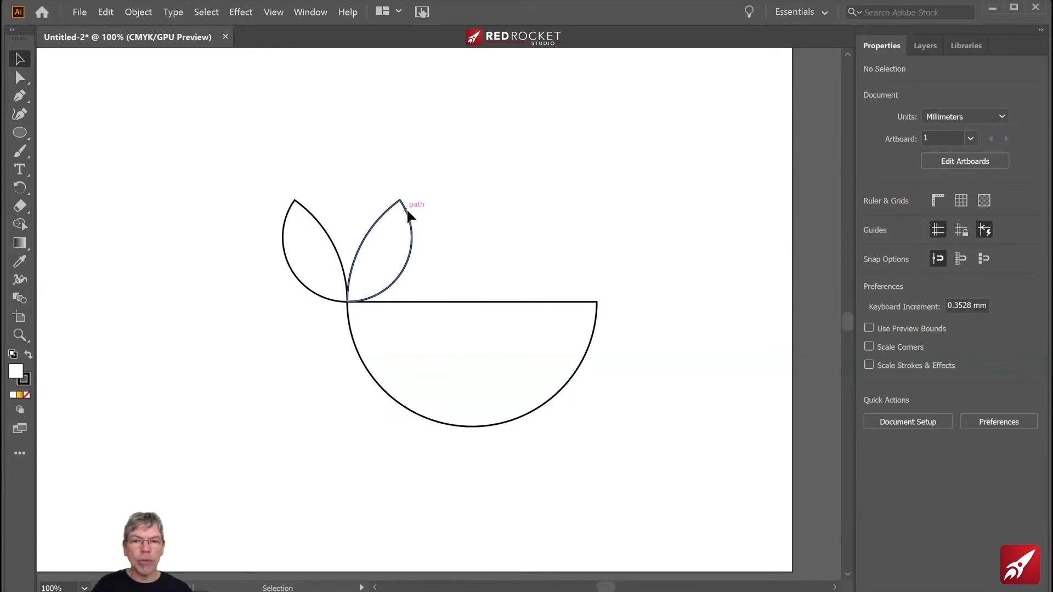
drag(404, 210, 411, 385)
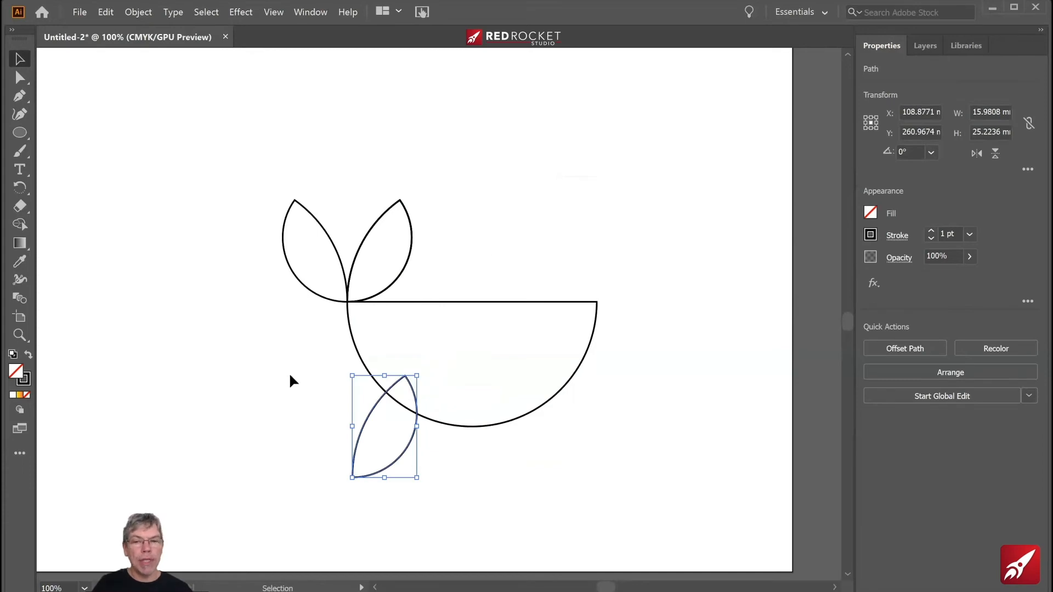
shift+click(416, 420)
click(19, 224)
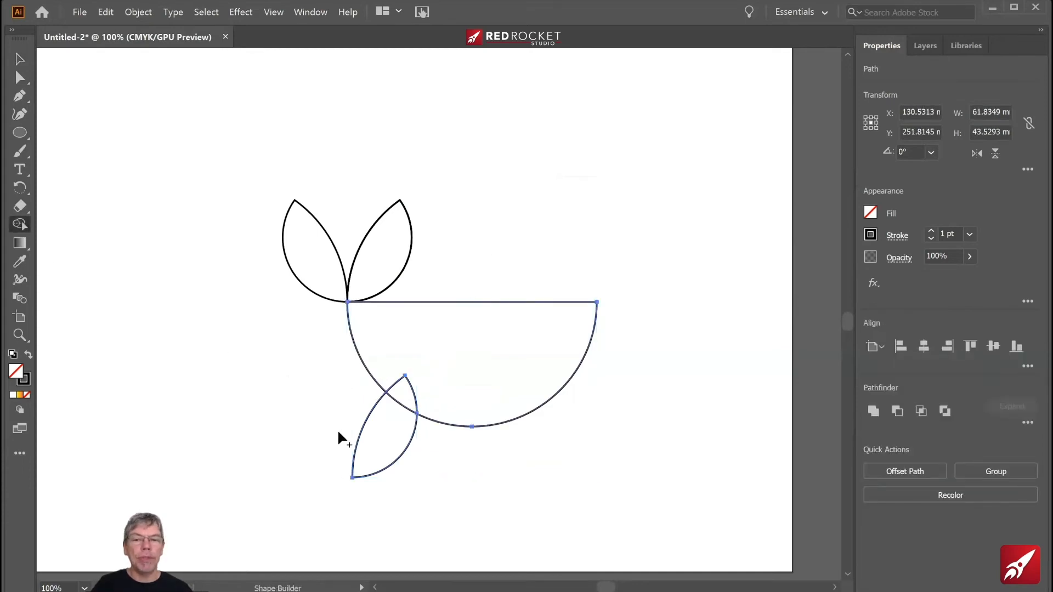
mouse_move(380, 436)
mouse_down()
mouse_move(430, 357)
mouse_move(442, 357)
mouse_up()
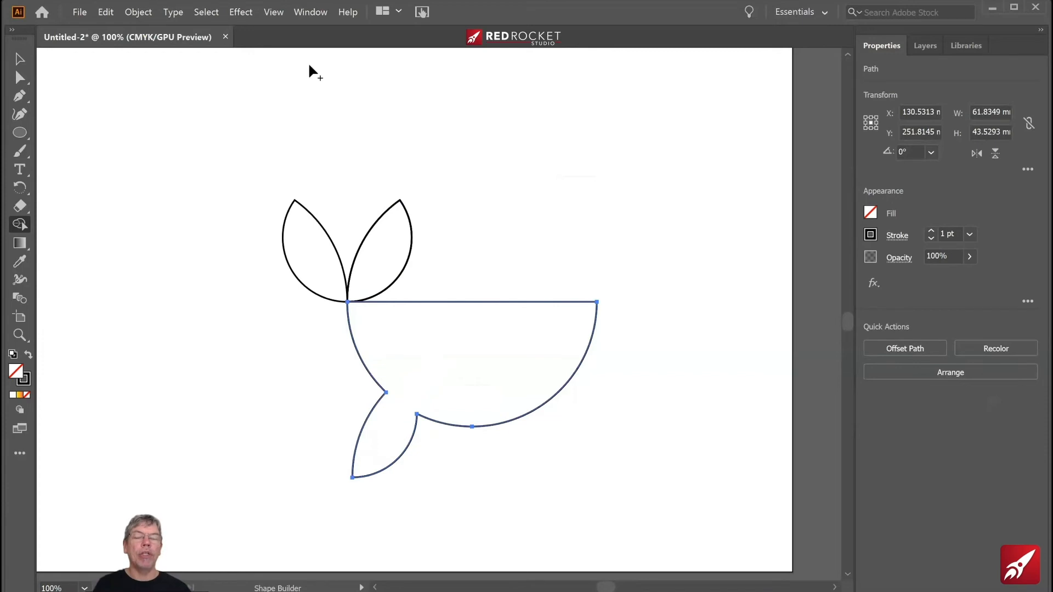
click(19, 59)
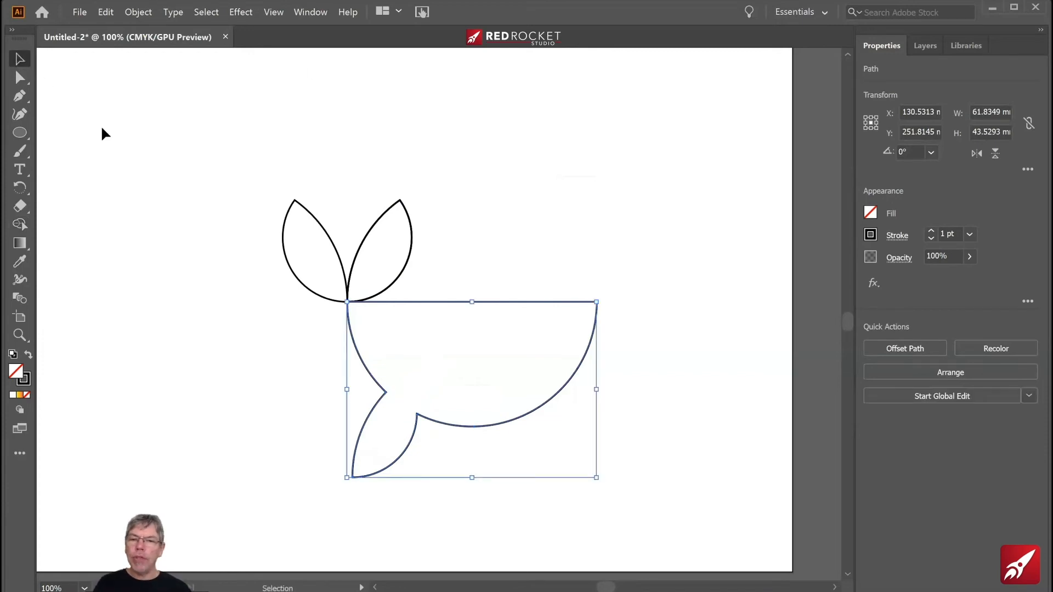
click(19, 134)
drag(19, 133, 55, 170)
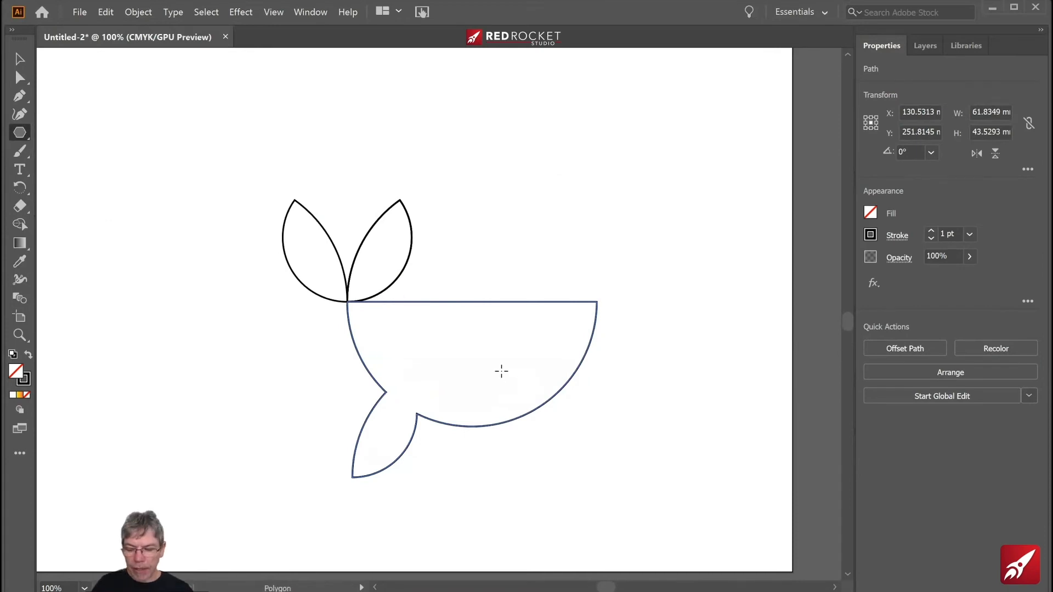
drag(501, 372, 492, 355)
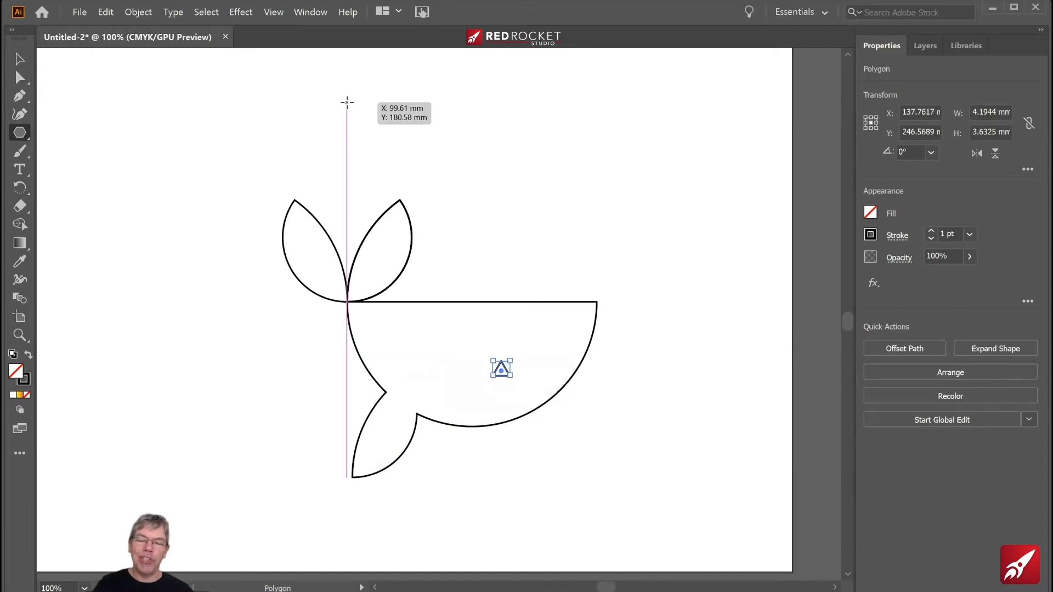
key(v)
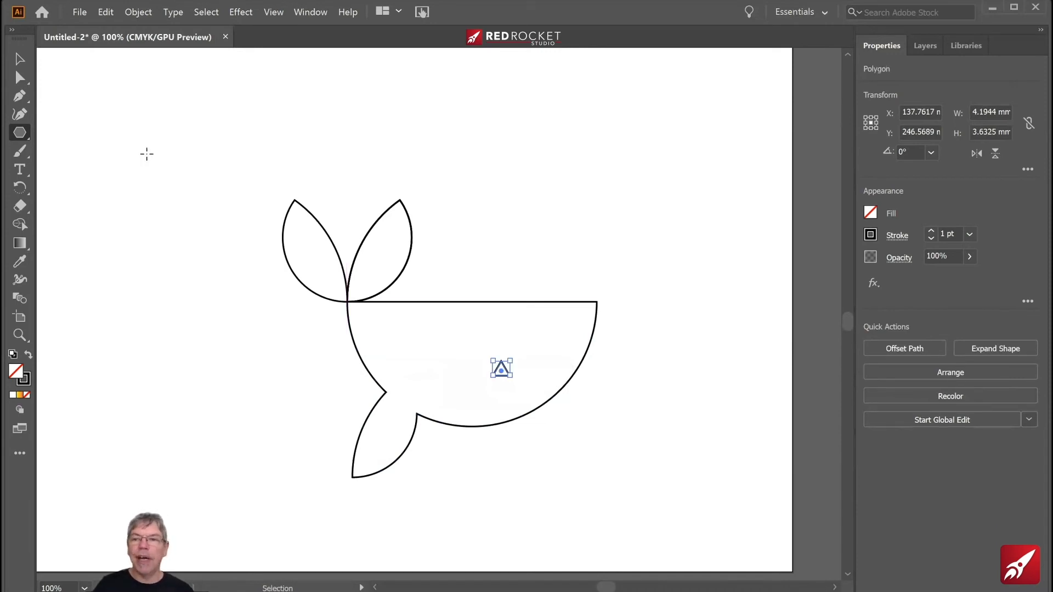
key(ctrl+z)
- Draw a circle about 3.8 mm in diameter inside the whale's body as its eye
drag(19, 132, 58, 152)
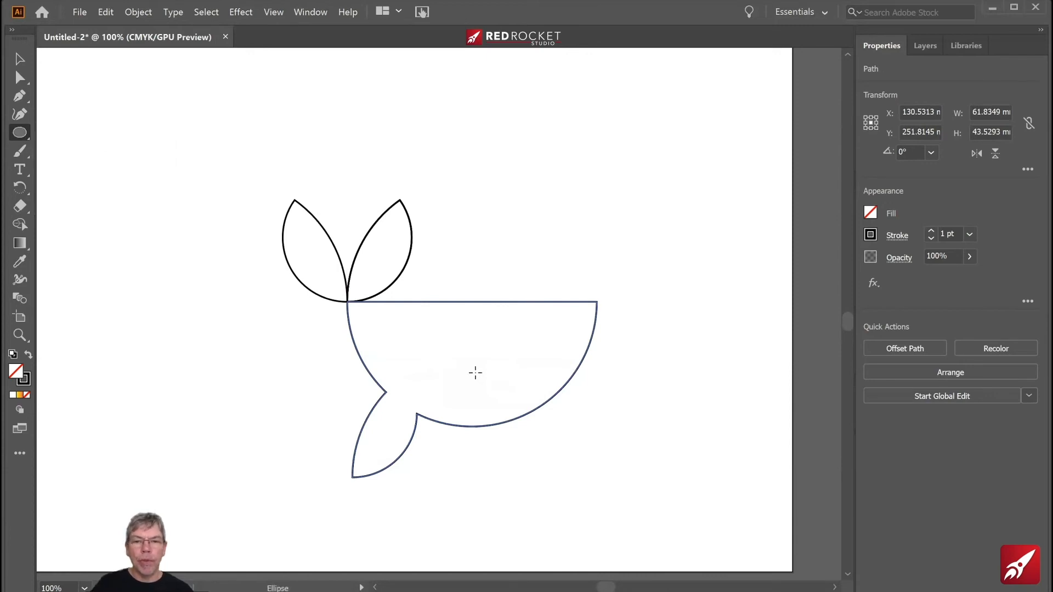
drag(476, 373, 493, 386)
click(20, 58)
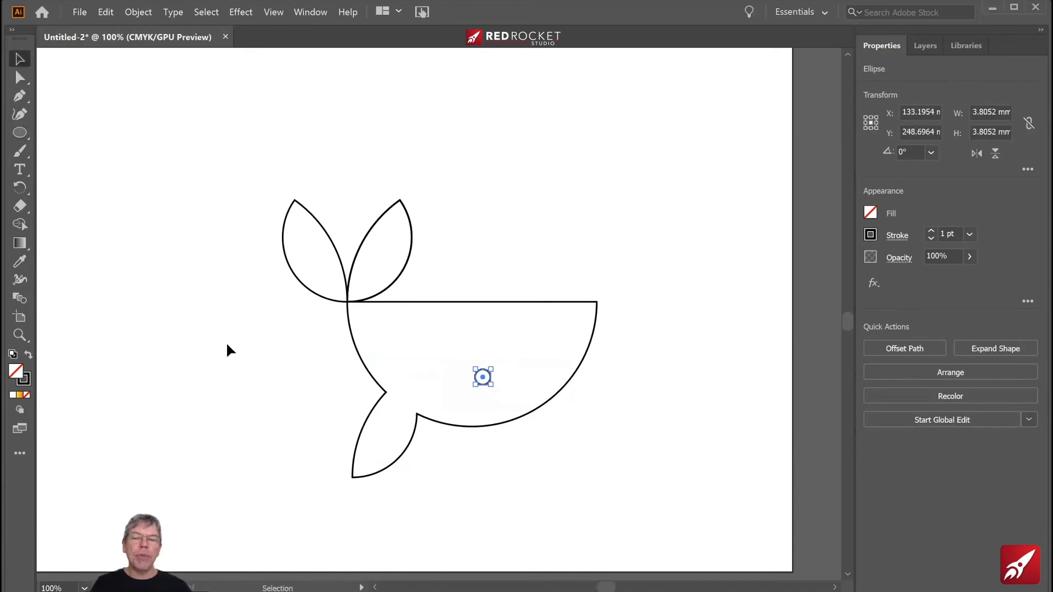
- Fill both tail fins with a medium blue swatch
drag(223, 187, 666, 226)
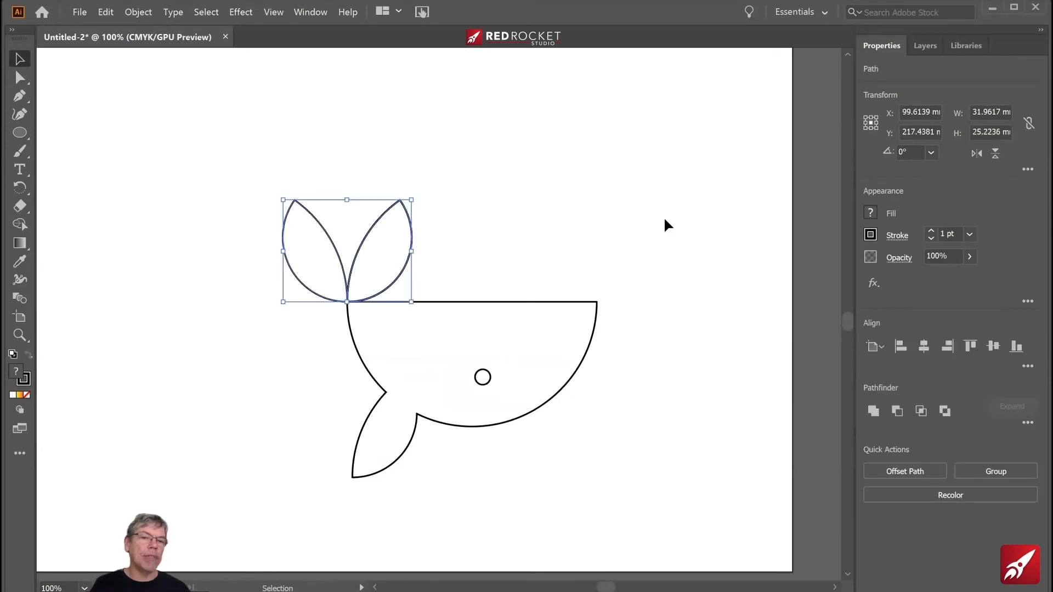
click(871, 214)
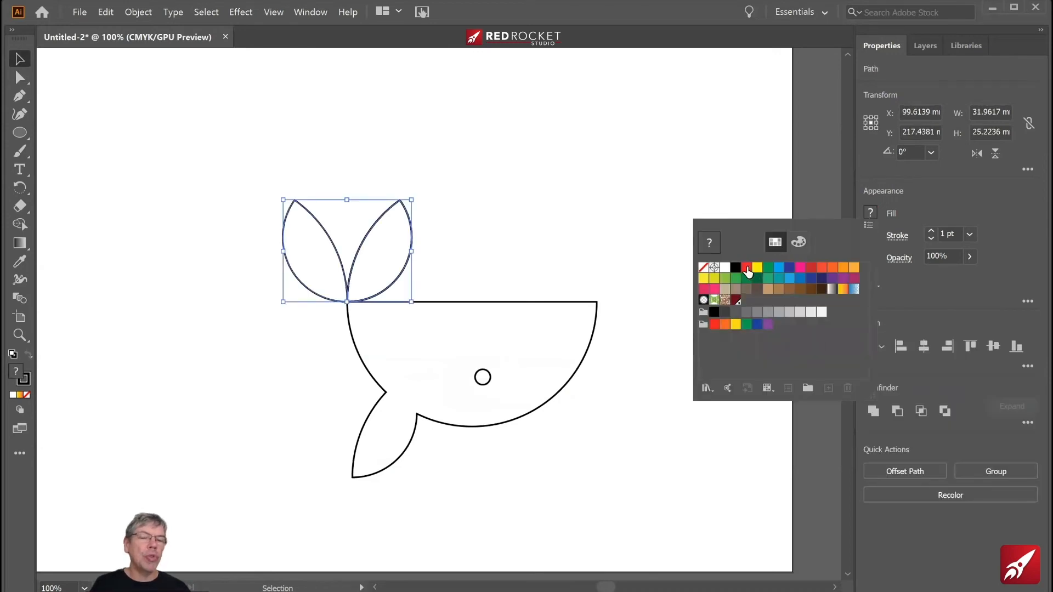
click(747, 269)
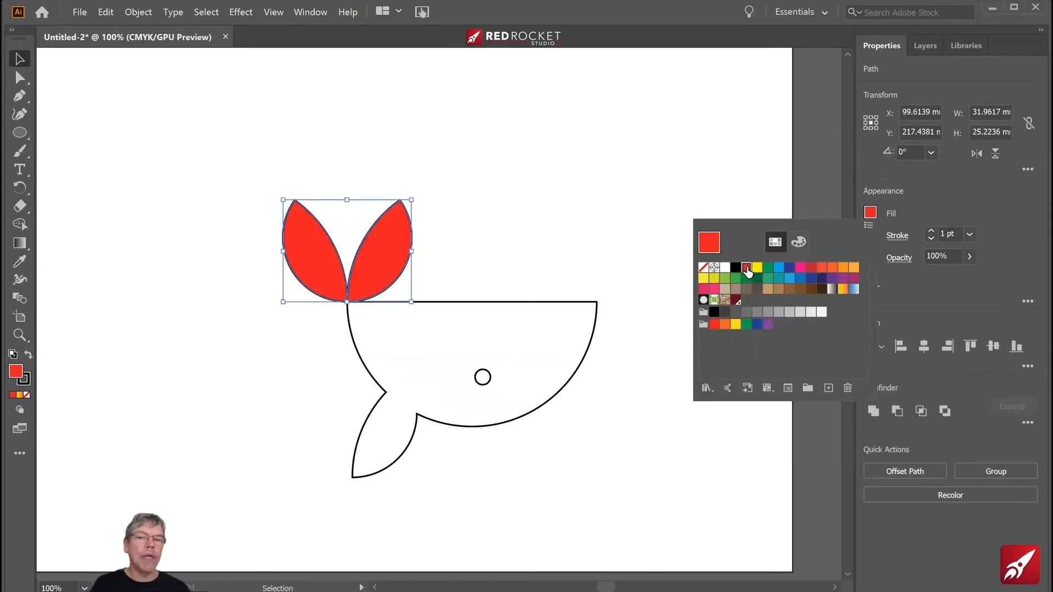
click(799, 280)
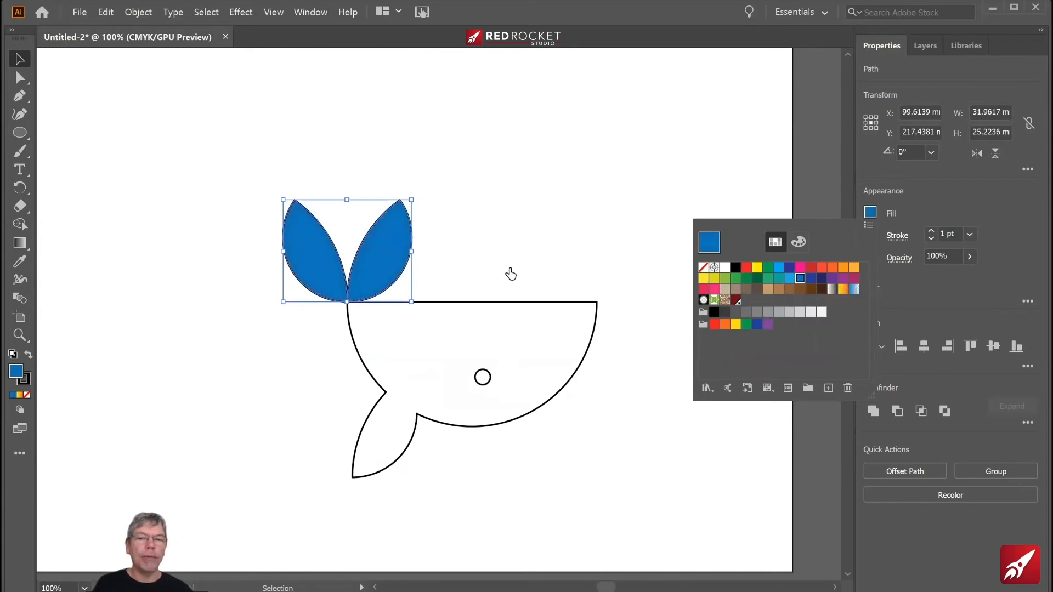
- Fill the whale's body with the same medium blue as the tail fins
click(20, 60)
drag(322, 364, 418, 419)
click(870, 213)
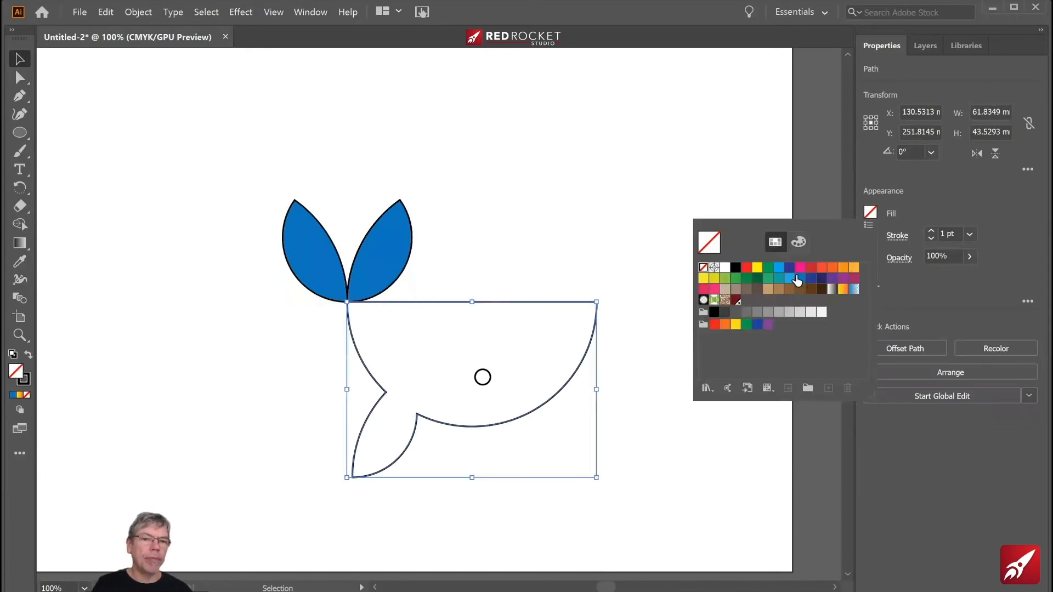
click(800, 278)
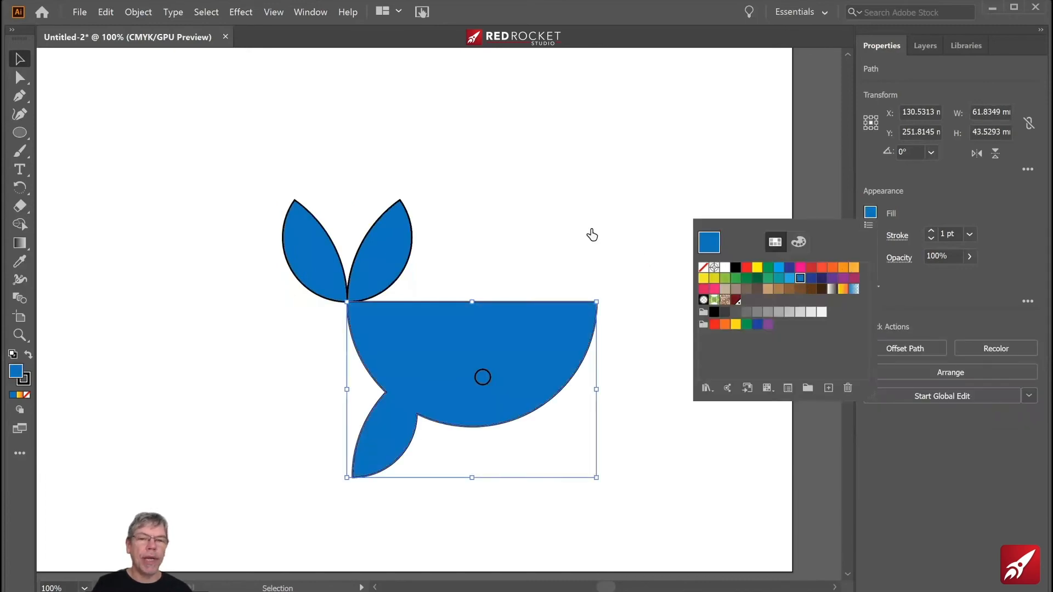
- Fill the whale's eye circle with white and deselect it
click(482, 384)
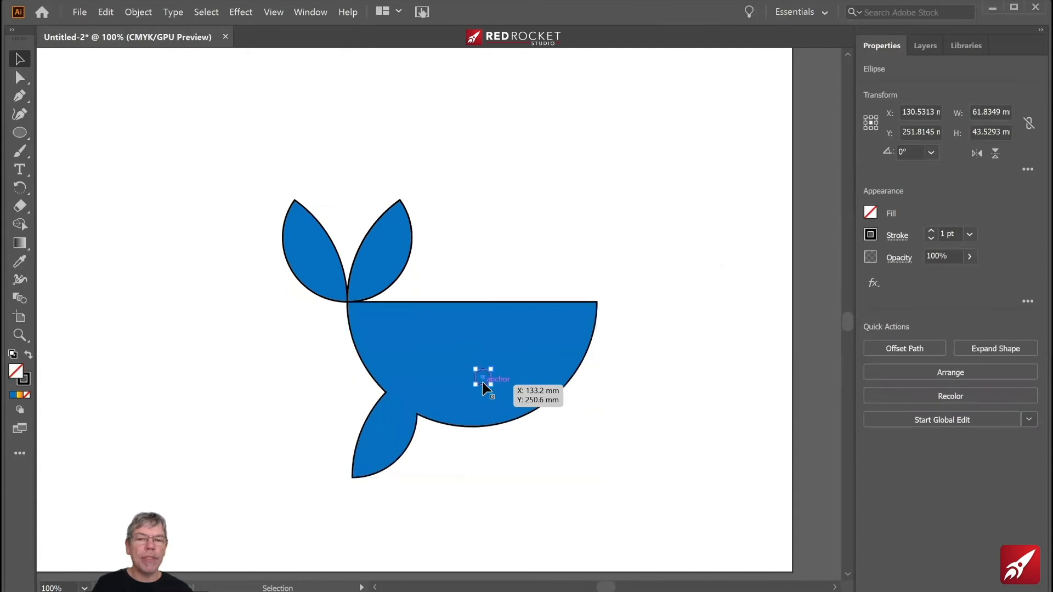
click(871, 213)
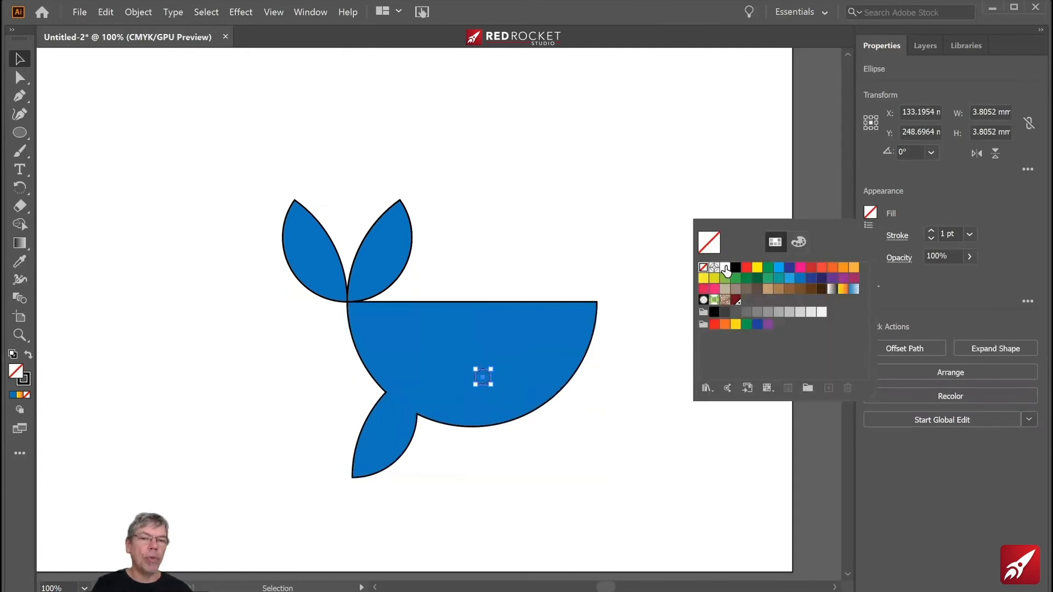
key(d)
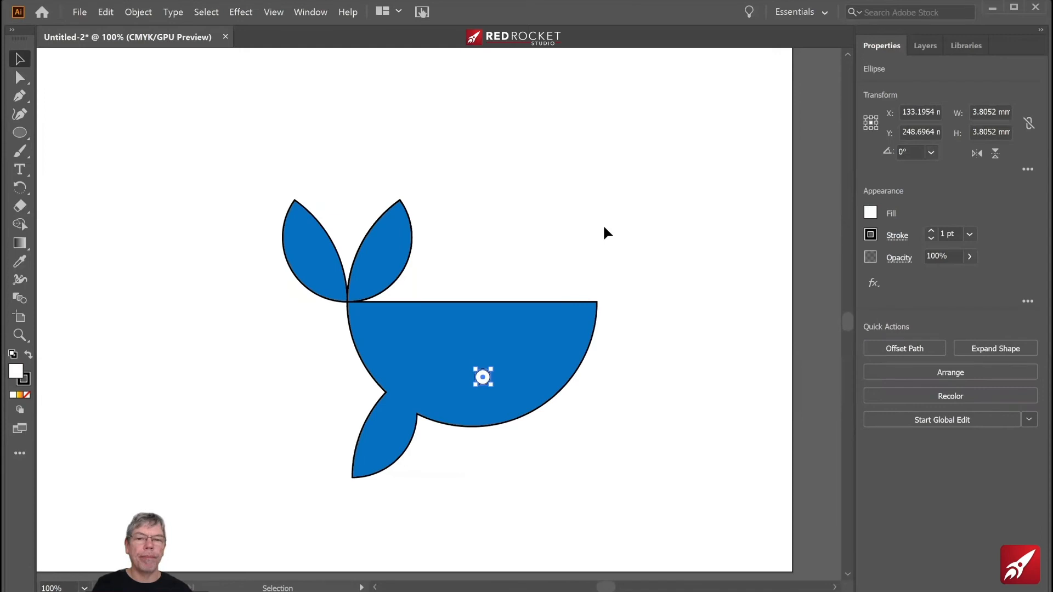
click(604, 227)
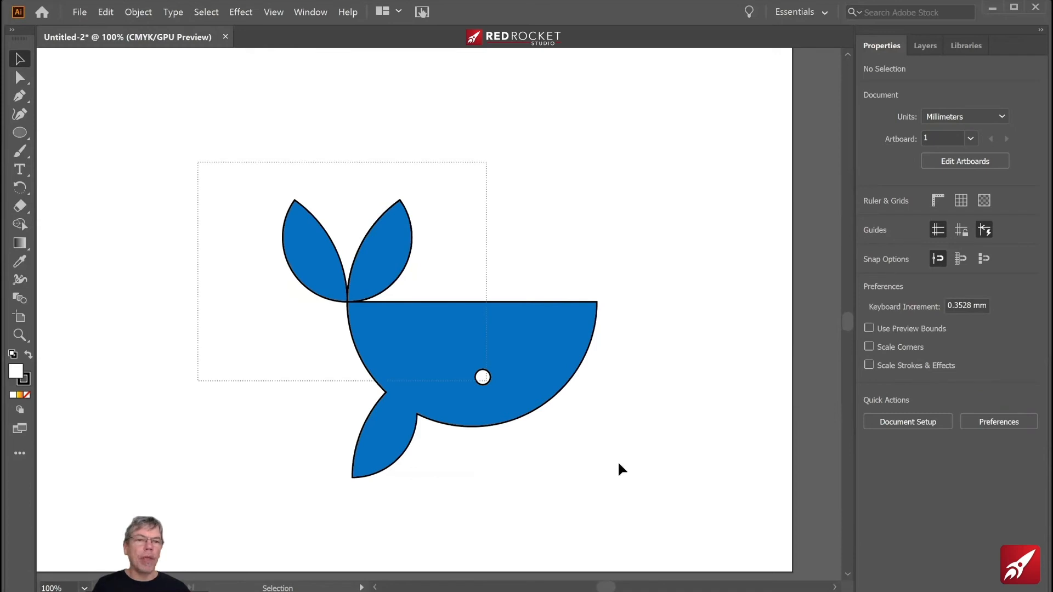
- Remove the stroke from all of the whale's shapes and deselect them
key(ctrl+a)
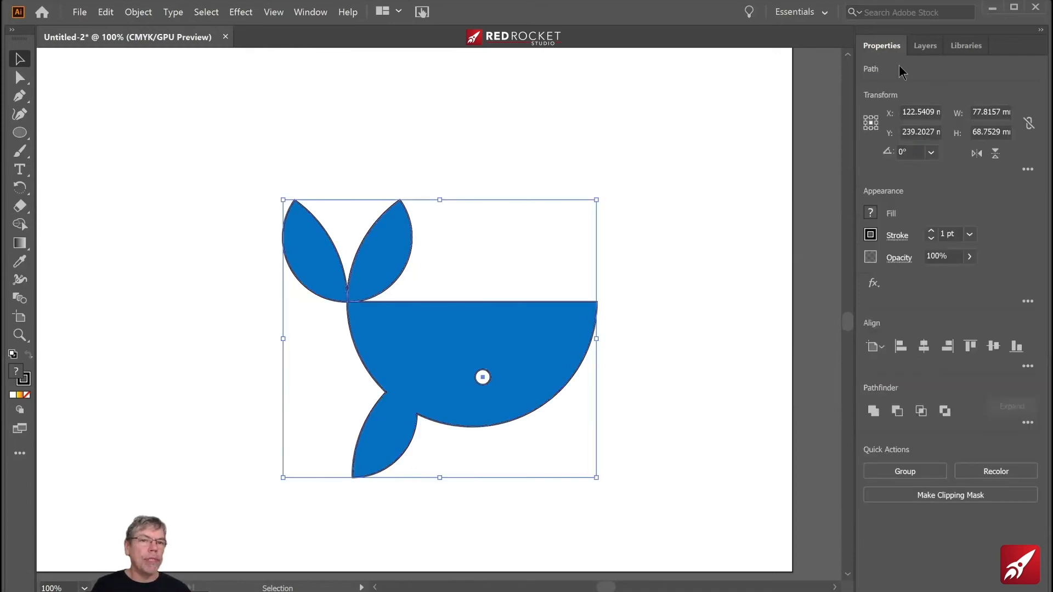
click(871, 236)
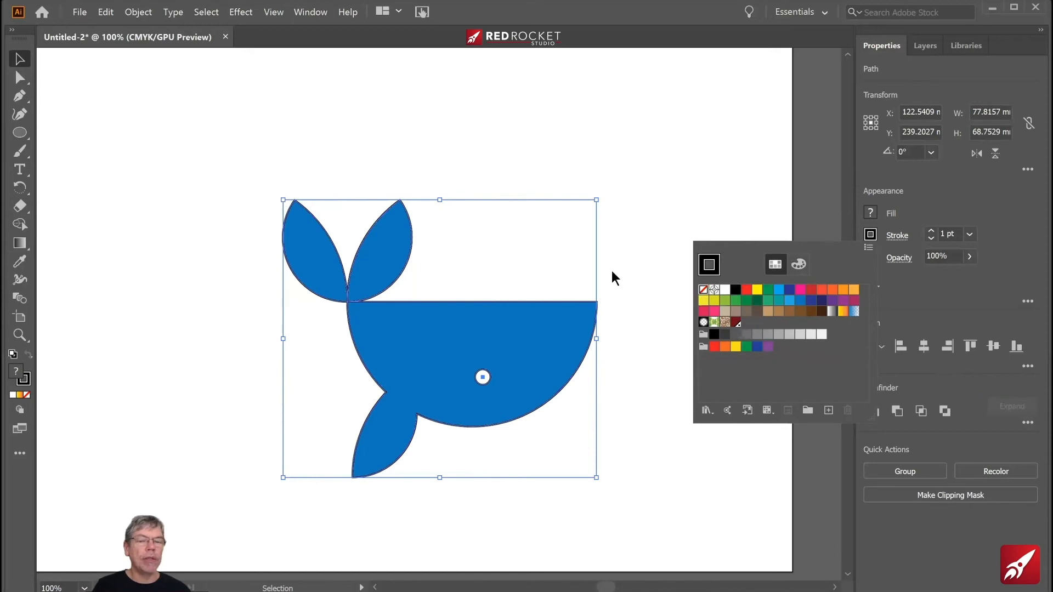
click(632, 268)
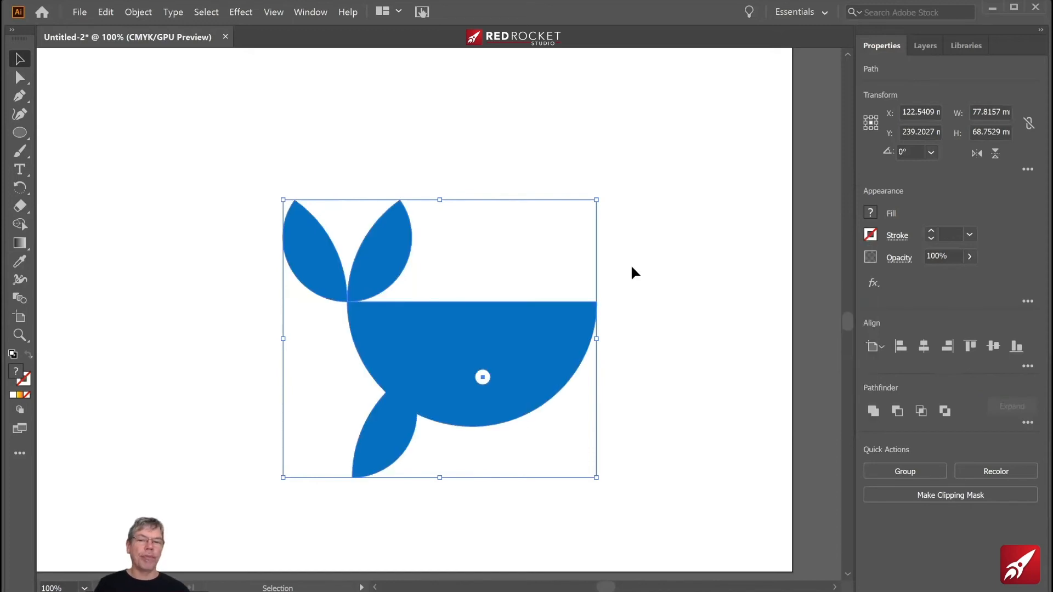
click(632, 268)
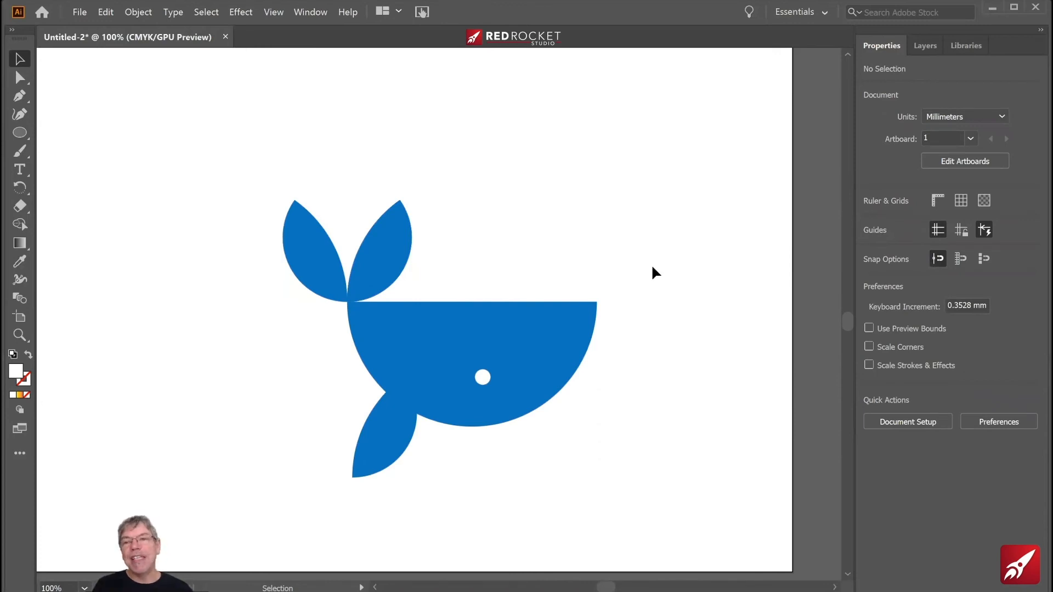
- Save the logo to the Desktop as an Adobe Illustrator (*.AI) file named whale, accepting the Illustrator 2020 options
click(80, 12)
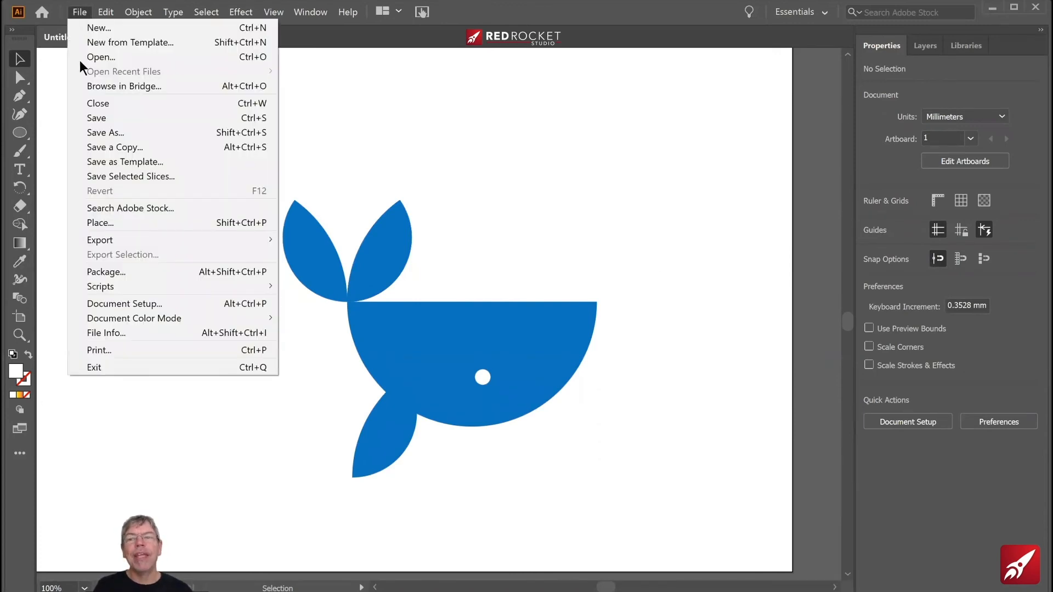
click(94, 133)
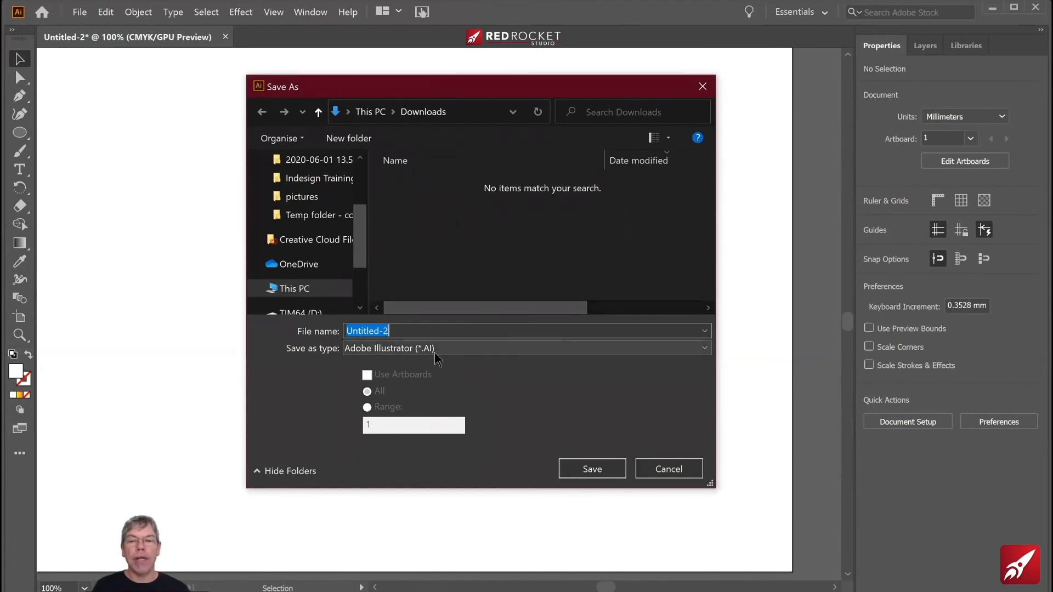
click(402, 330)
drag(402, 330, 320, 326)
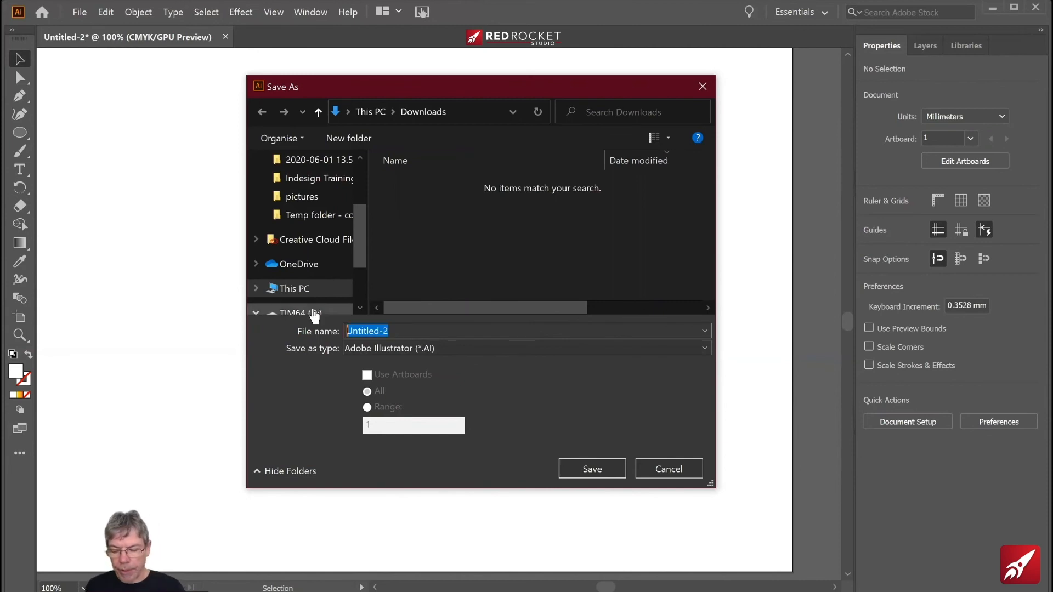
text(w)
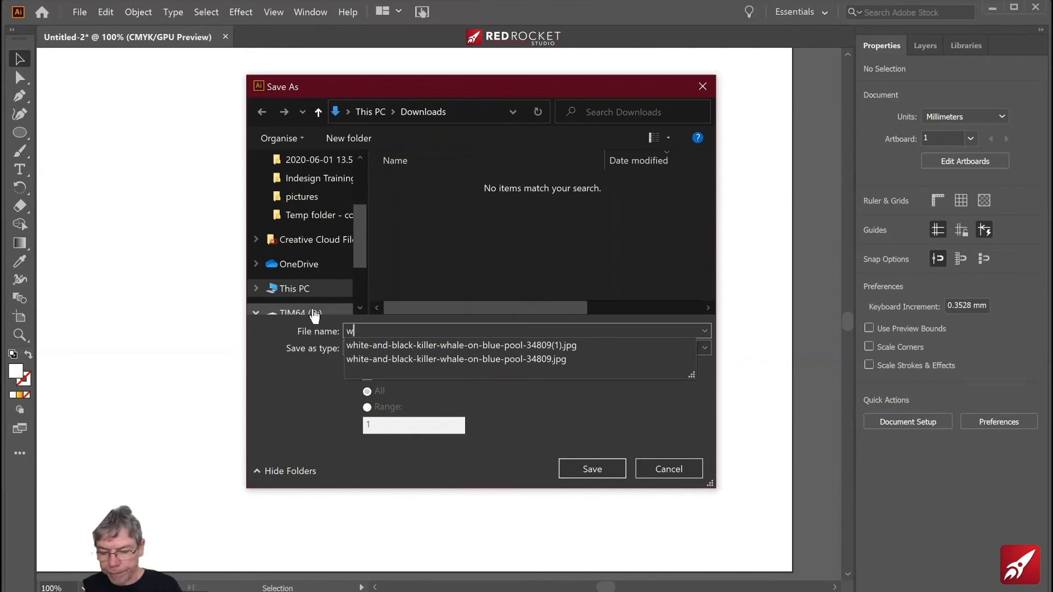
text(hale)
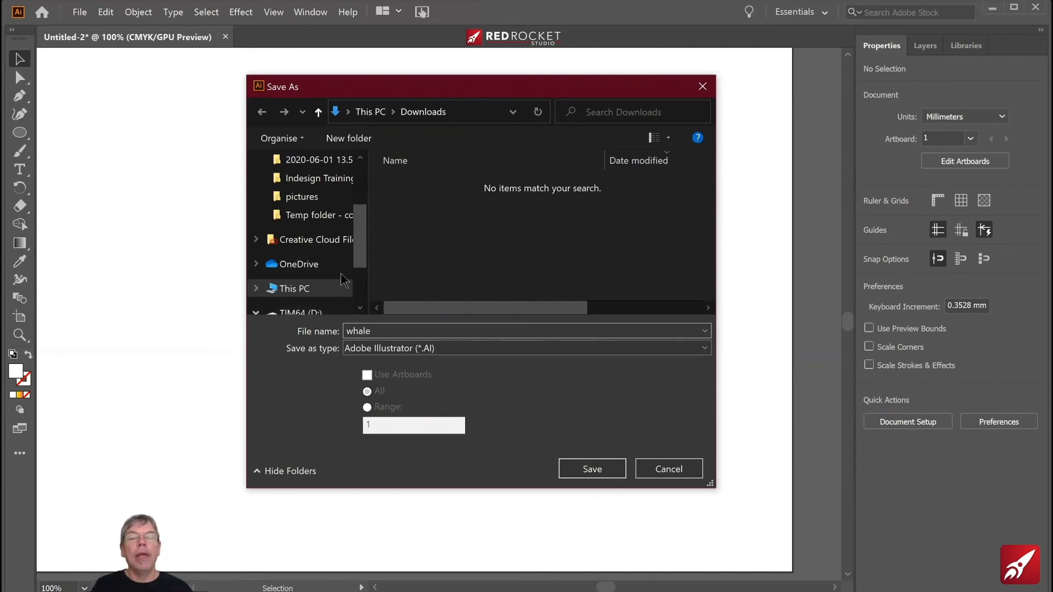
drag(358, 247, 356, 177)
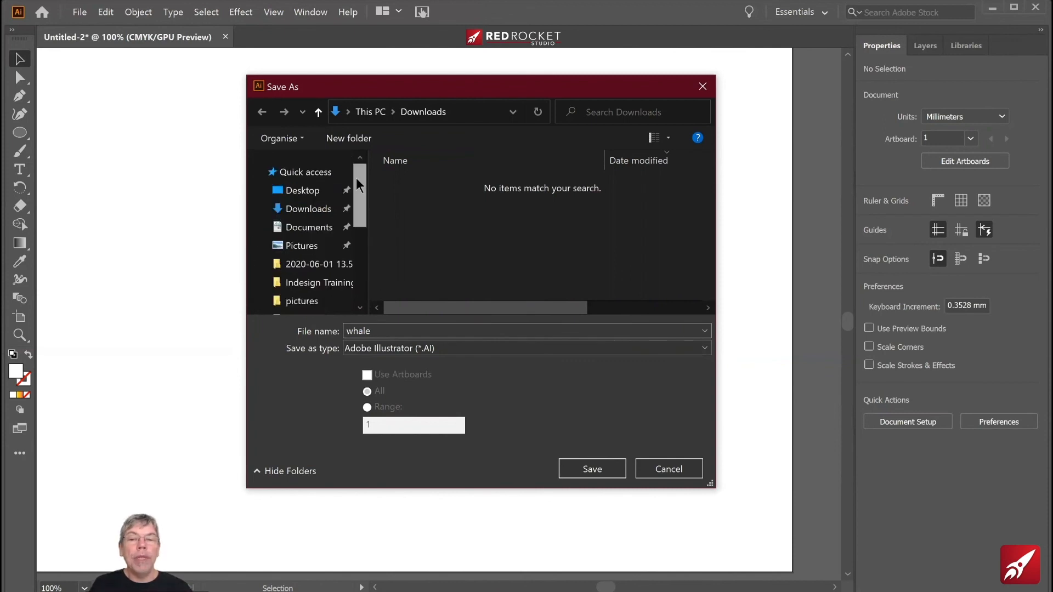
click(296, 194)
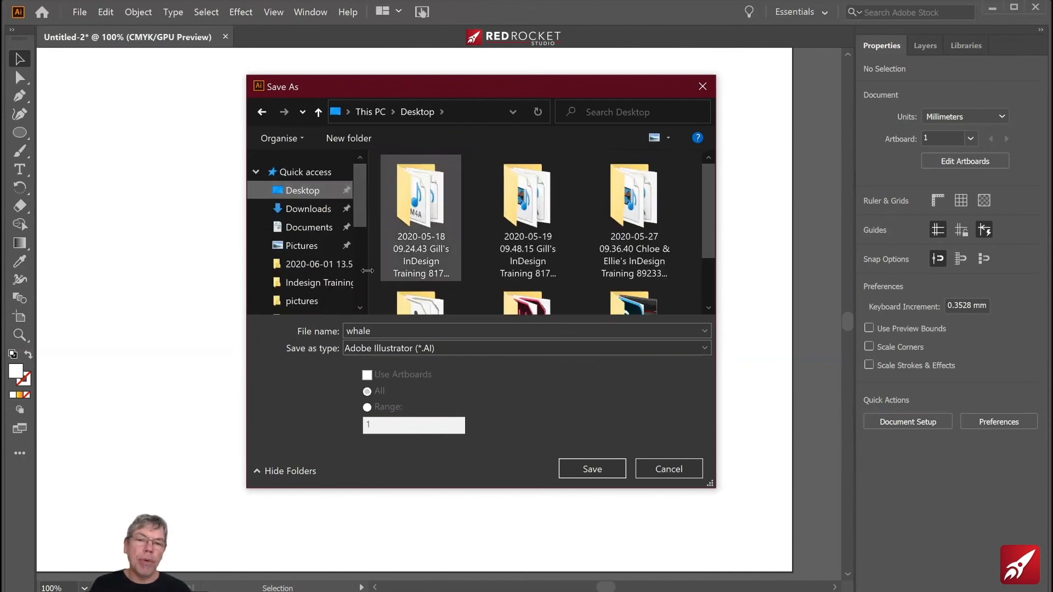
click(588, 471)
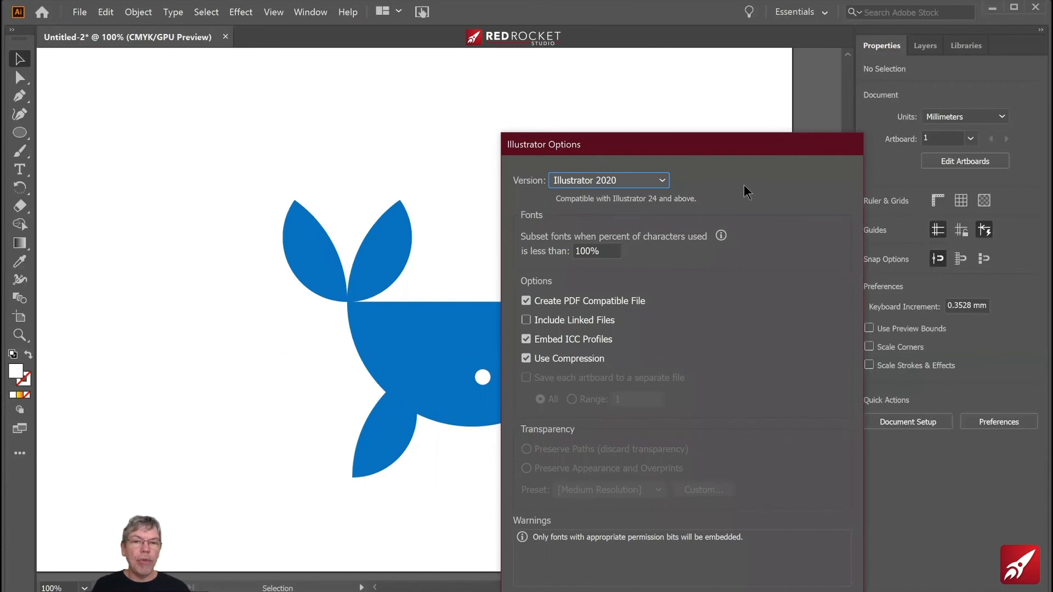
drag(656, 148, 395, 96)
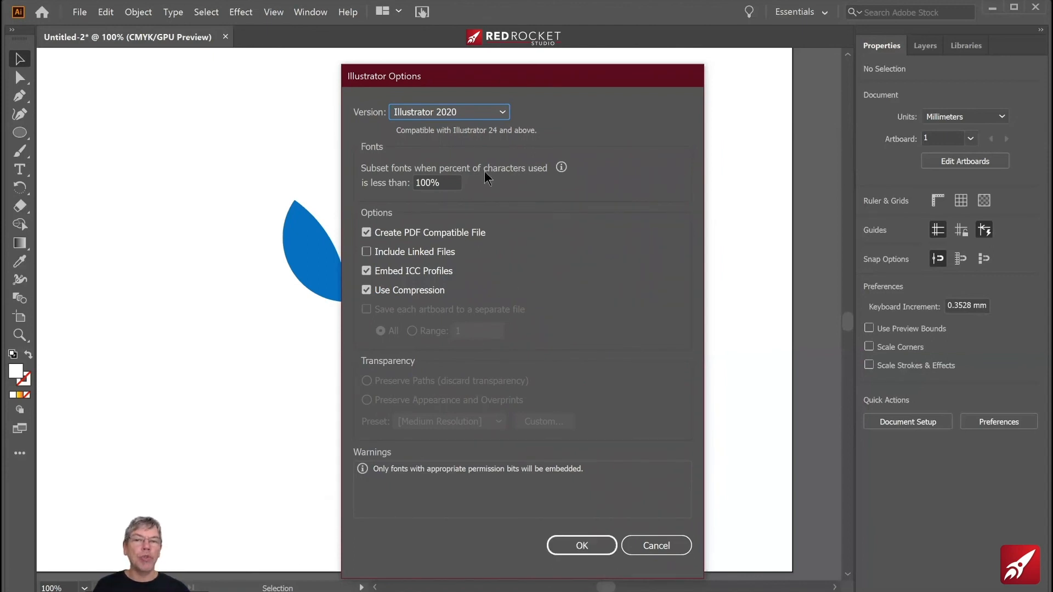
click(583, 546)
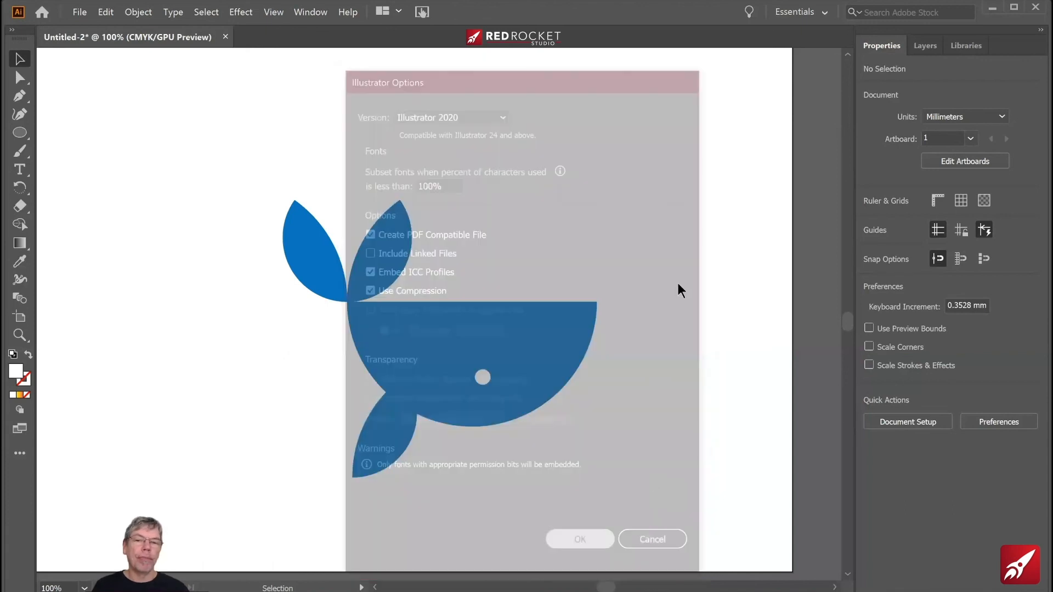